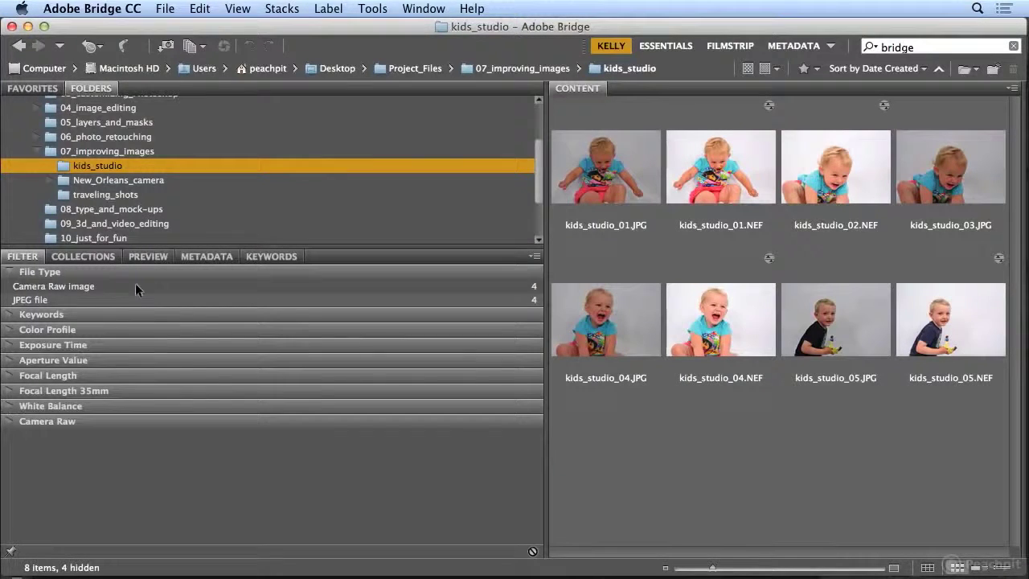
- Filter the kids_studio folder to Camera Raw images and open all four in Photoshop's Image Processor
click(13, 288)
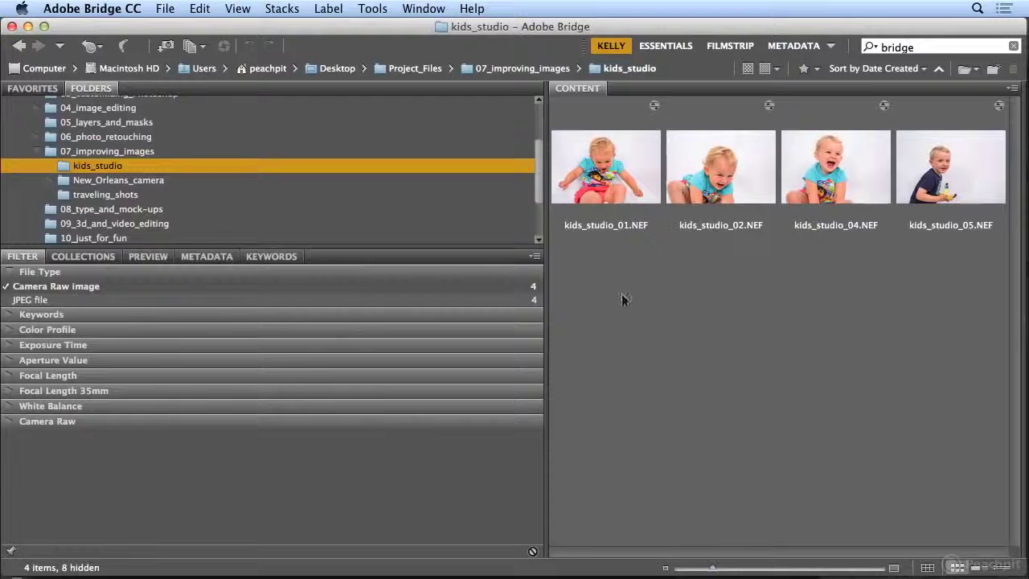
click(626, 186)
shift+click(928, 177)
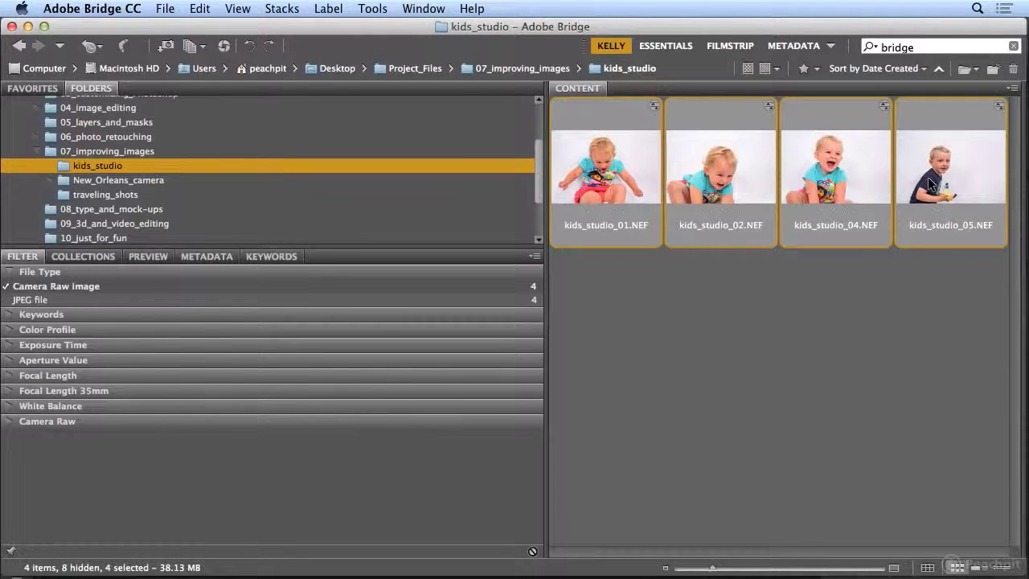
click(374, 8)
mouse_move(397, 150)
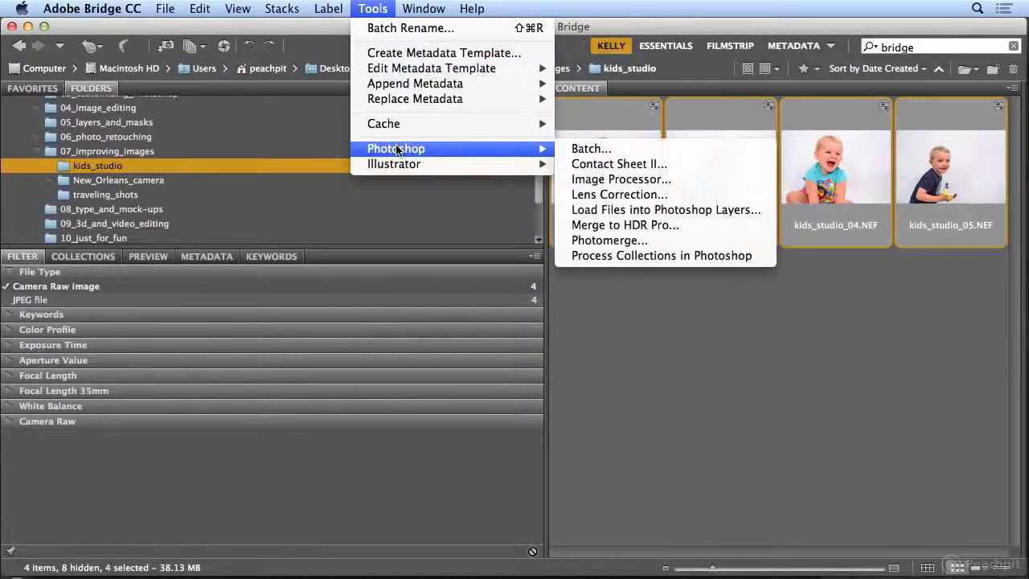
click(613, 185)
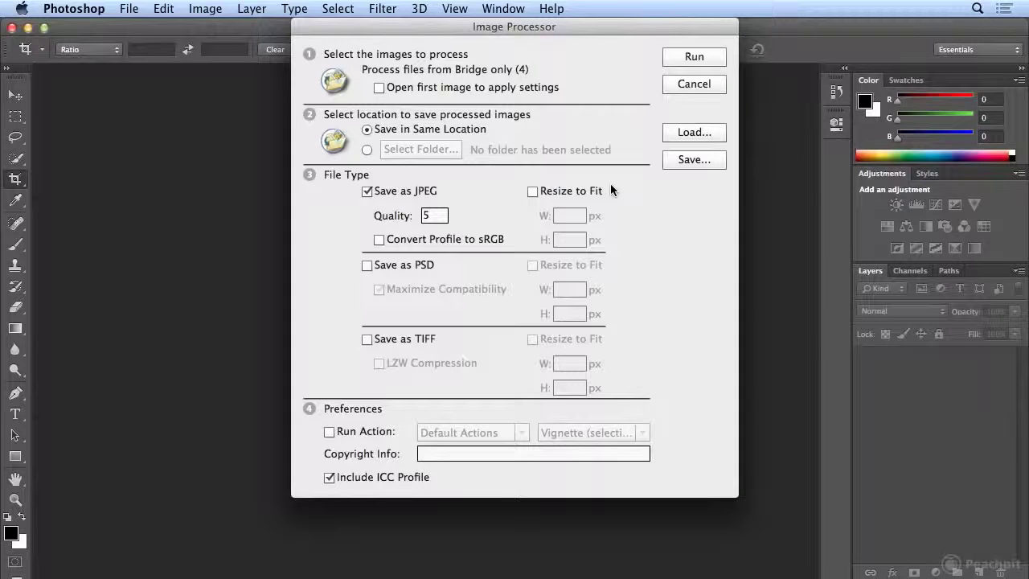
- Set the 07_improving_images folder as the save location for the processed images
click(367, 149)
click(421, 152)
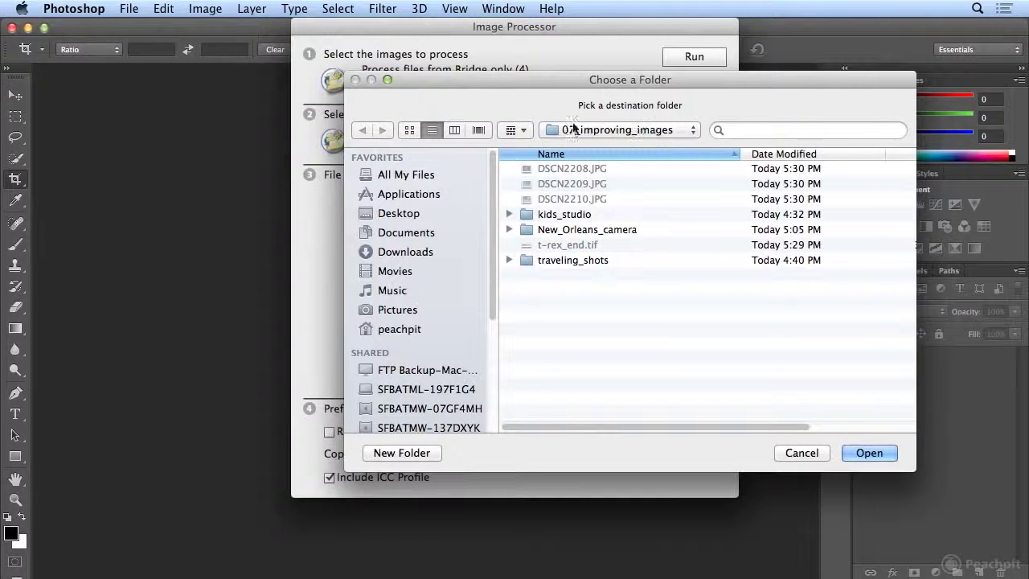
drag(536, 80, 760, 80)
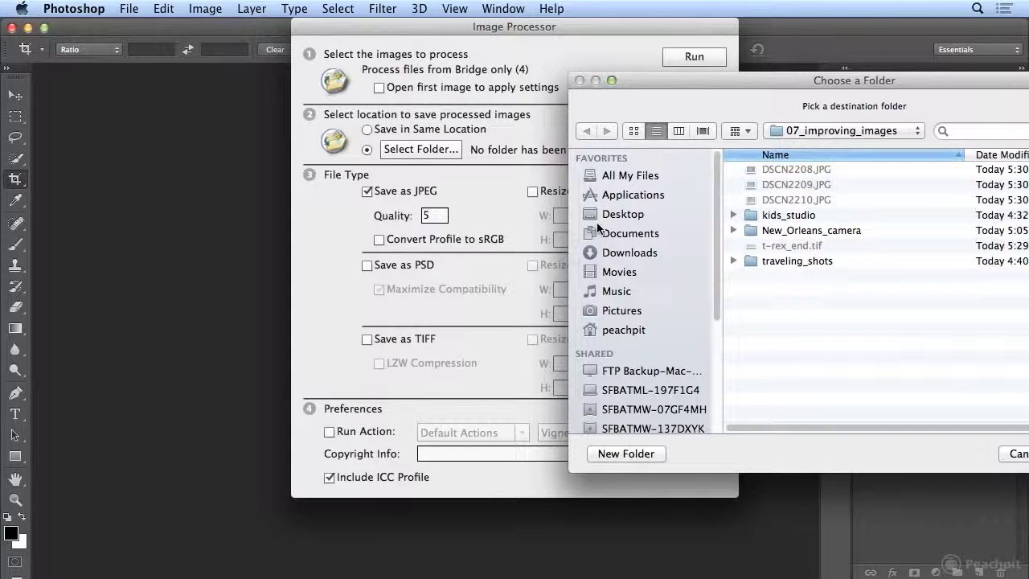
drag(645, 79, 409, 63)
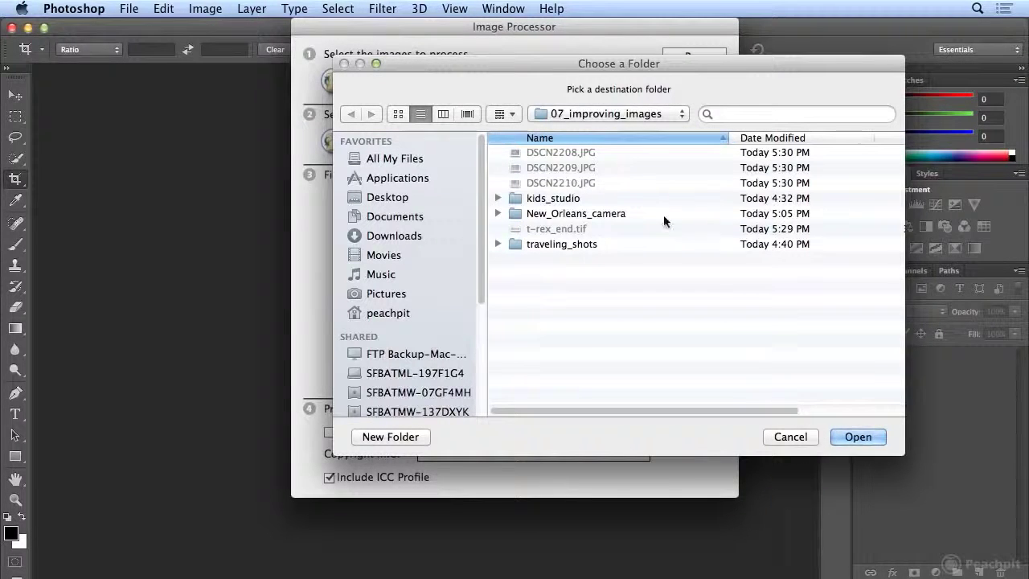
click(857, 438)
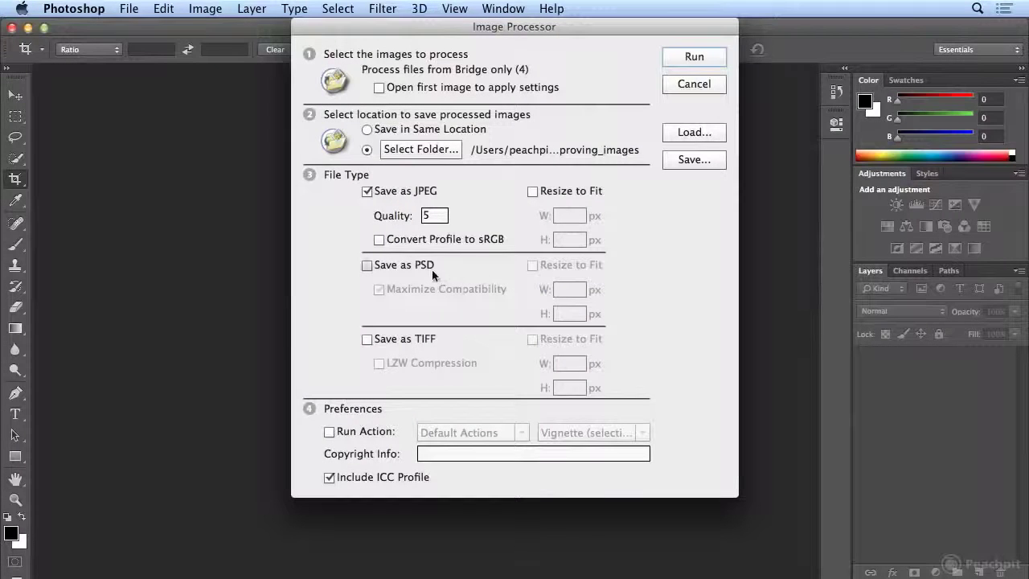
- Enable saving as PSD and TIFF in addition to JPEG, and set the JPEG quality to 6
click(367, 265)
click(367, 339)
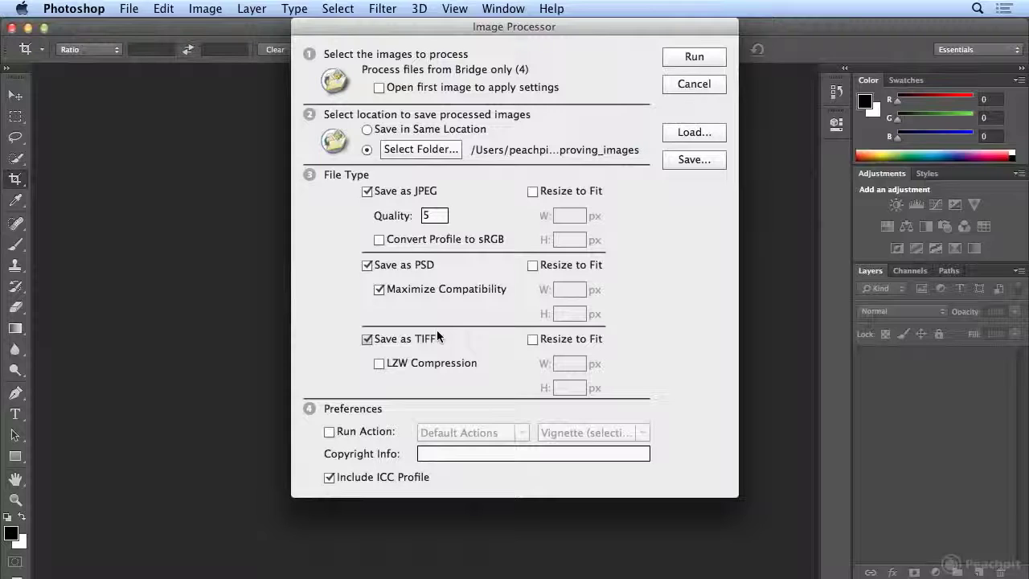
drag(434, 216, 396, 201)
text(6)
- Enable resizing to fit for the JPEG output, with width 800 px and height 600 px
click(533, 191)
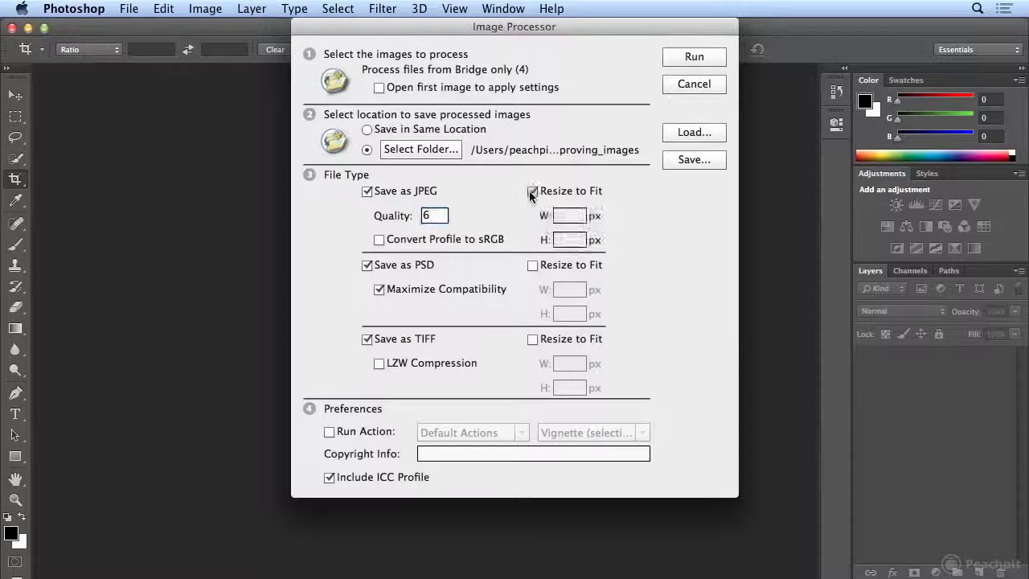
click(572, 212)
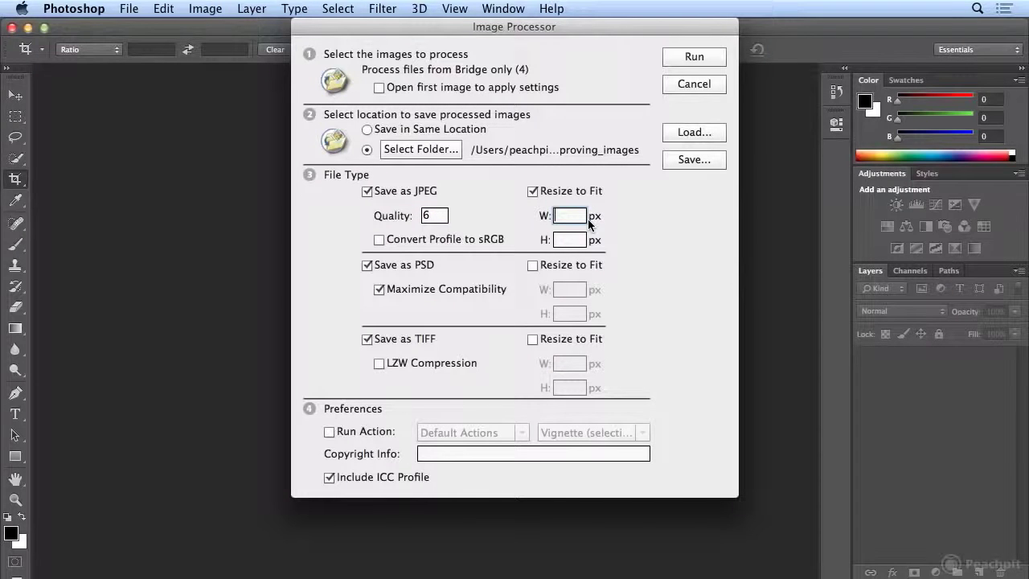
text(800)
key(Tab)
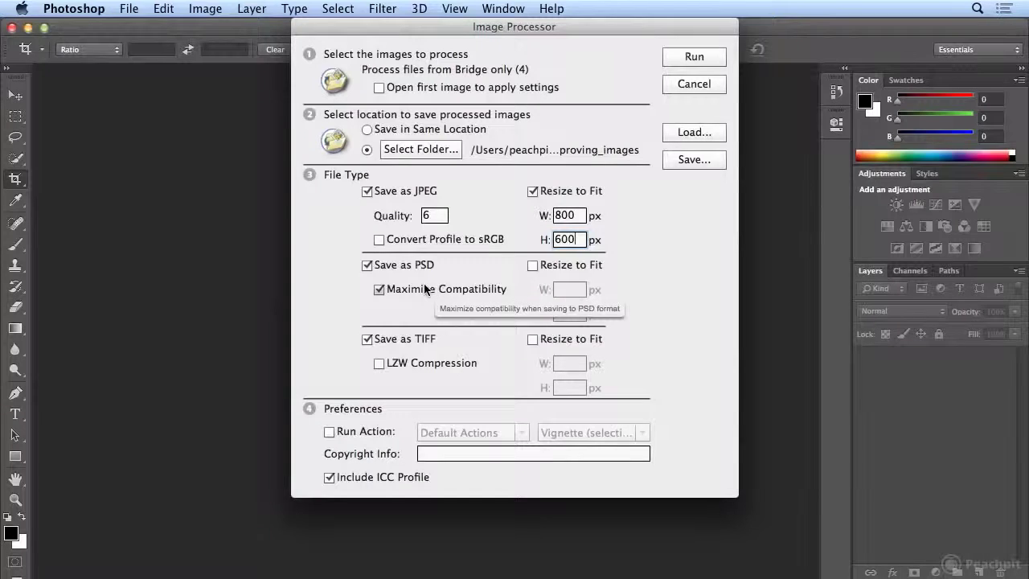
- Enable LZW compression for the TIFF output and run the Image Processor
click(432, 363)
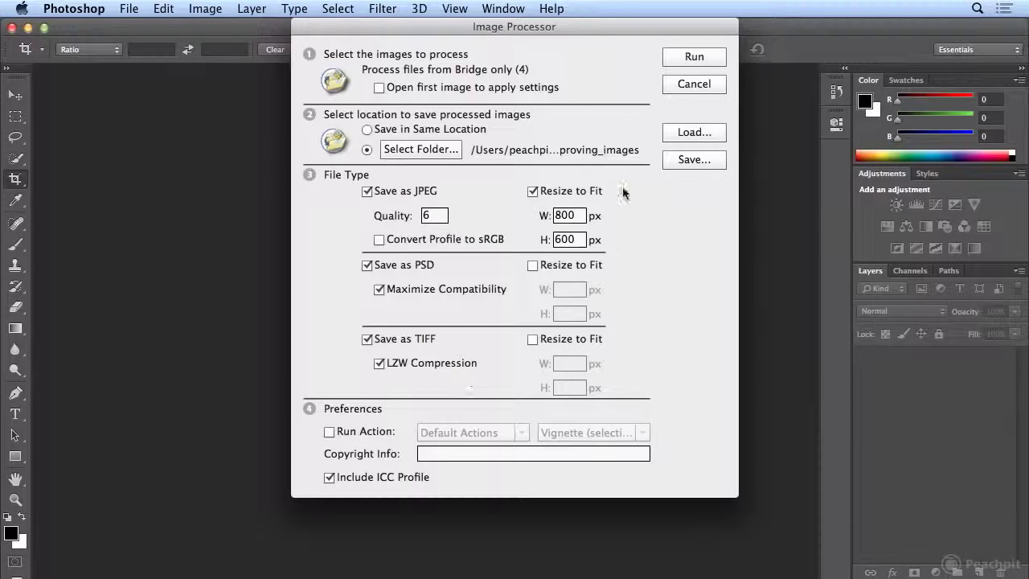
click(677, 57)
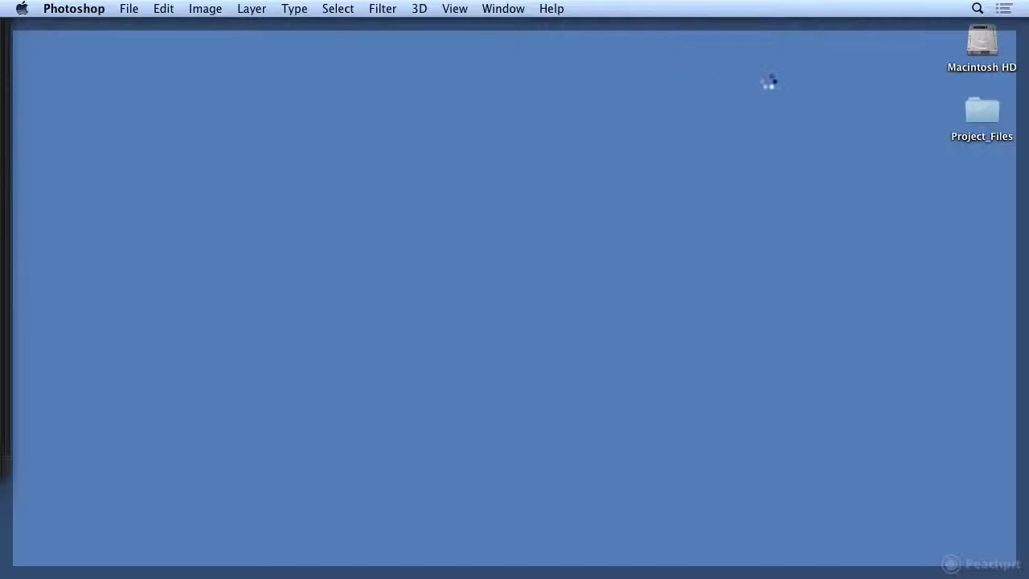
- Examine the processed files and their sizes in the TIFF, PSD and JPEG folders inside Project_Files/07_improving_images in Finder
double_click(982, 113)
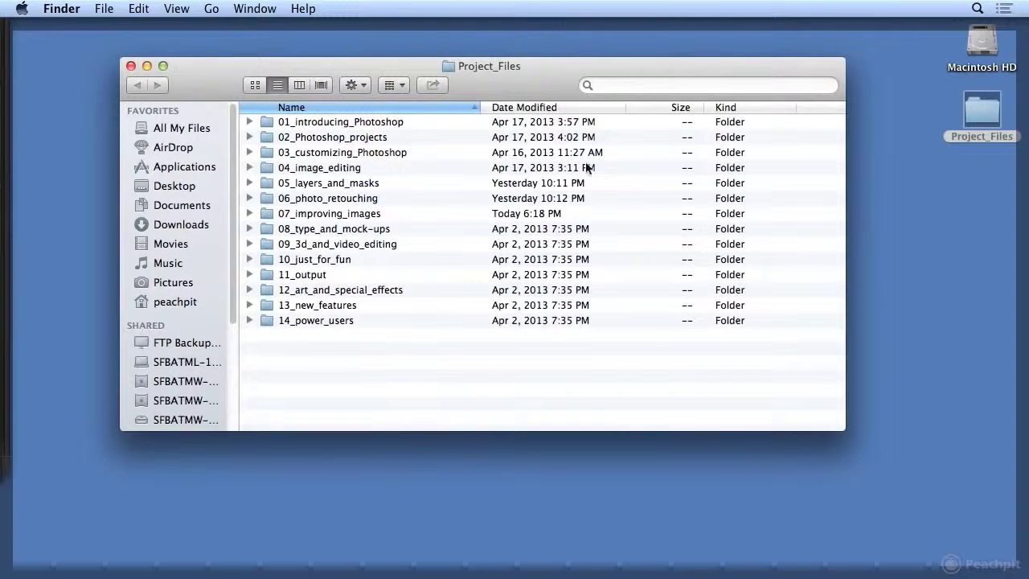
double_click(322, 214)
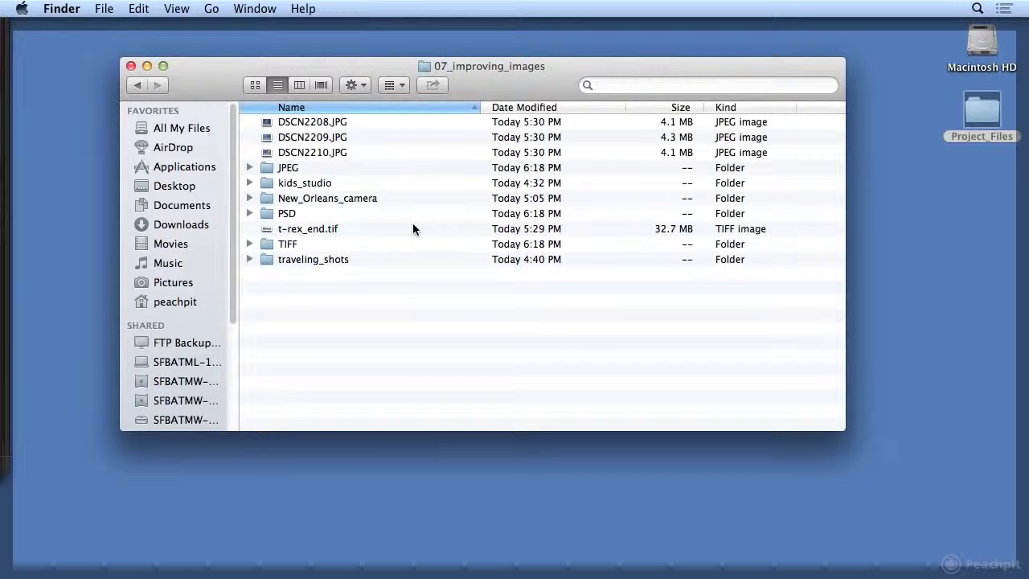
click(248, 244)
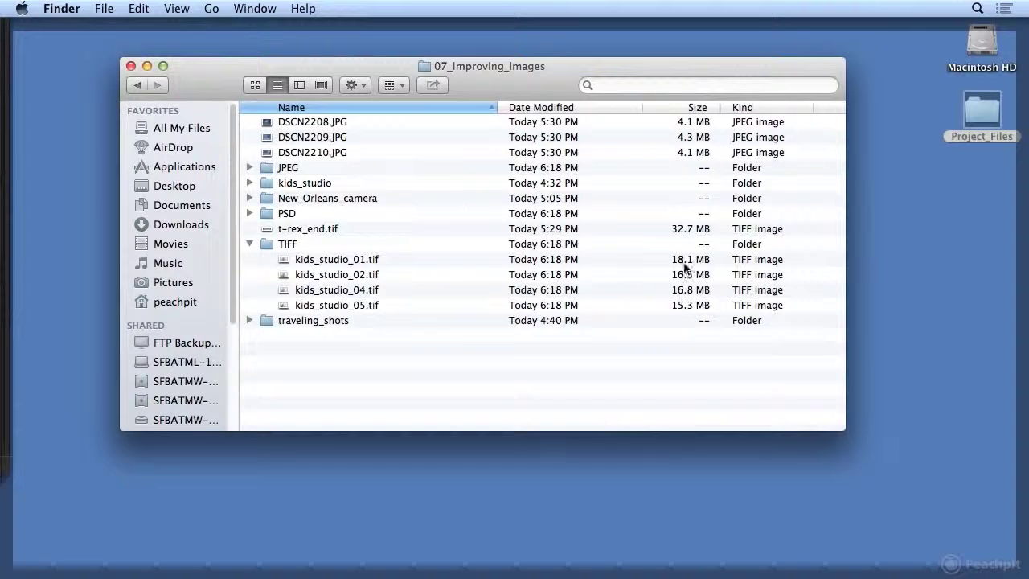
click(248, 214)
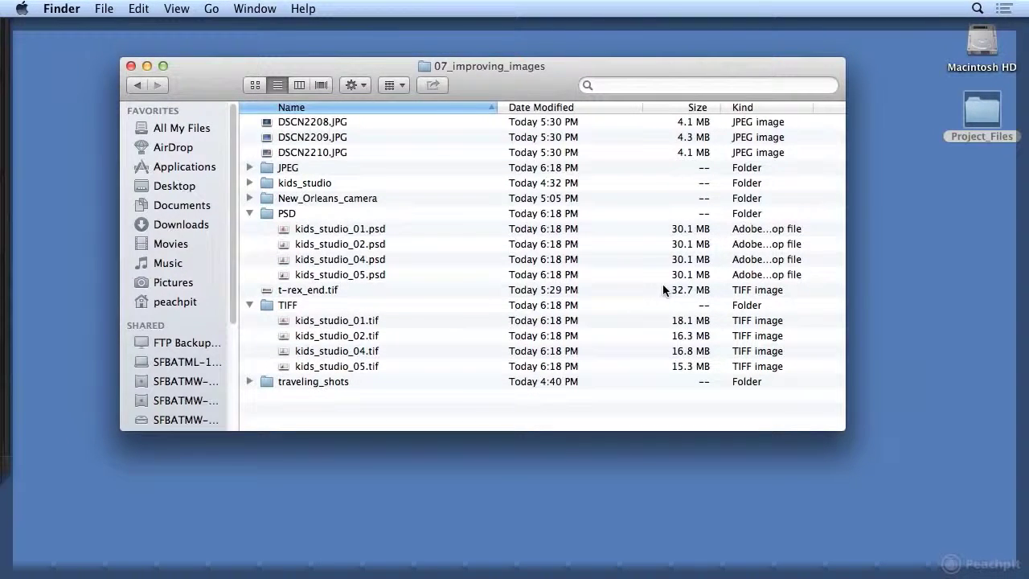
click(249, 167)
click(557, 183)
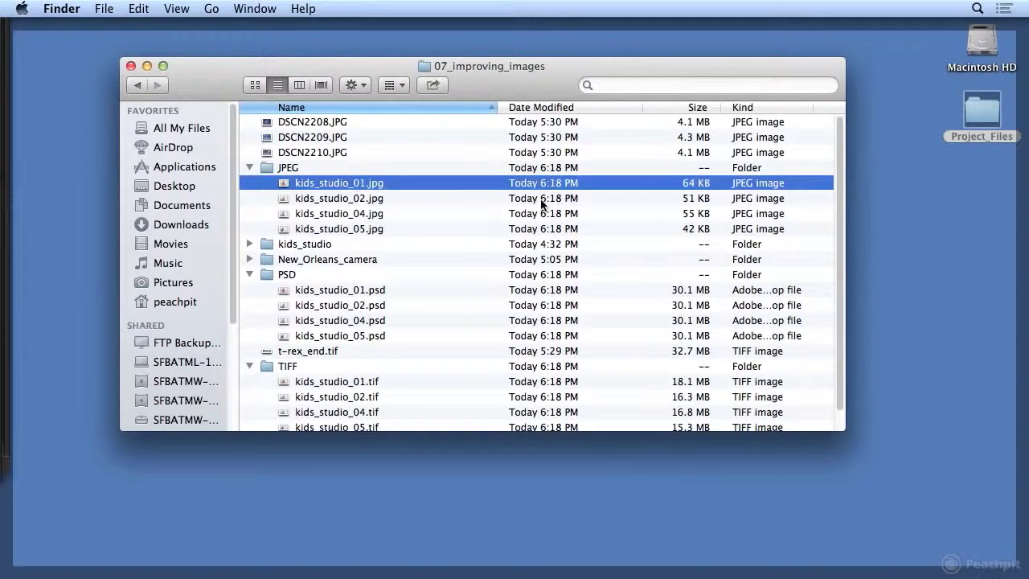
click(544, 199)
click(538, 215)
click(529, 232)
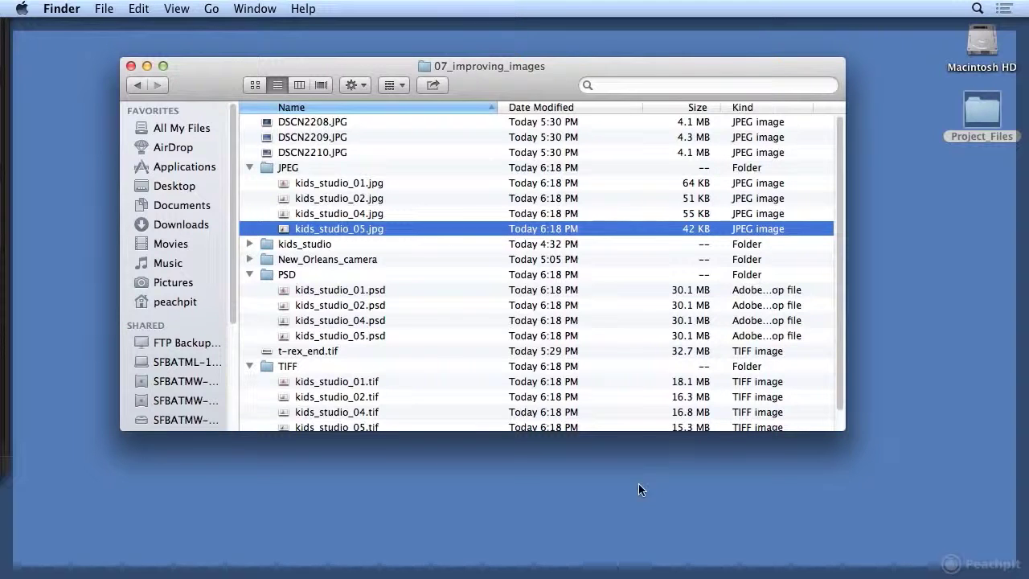
- Switch to Adobe Bridge and start Batch Rename for all four images in the JPEG folder
mouse_move(598, 563)
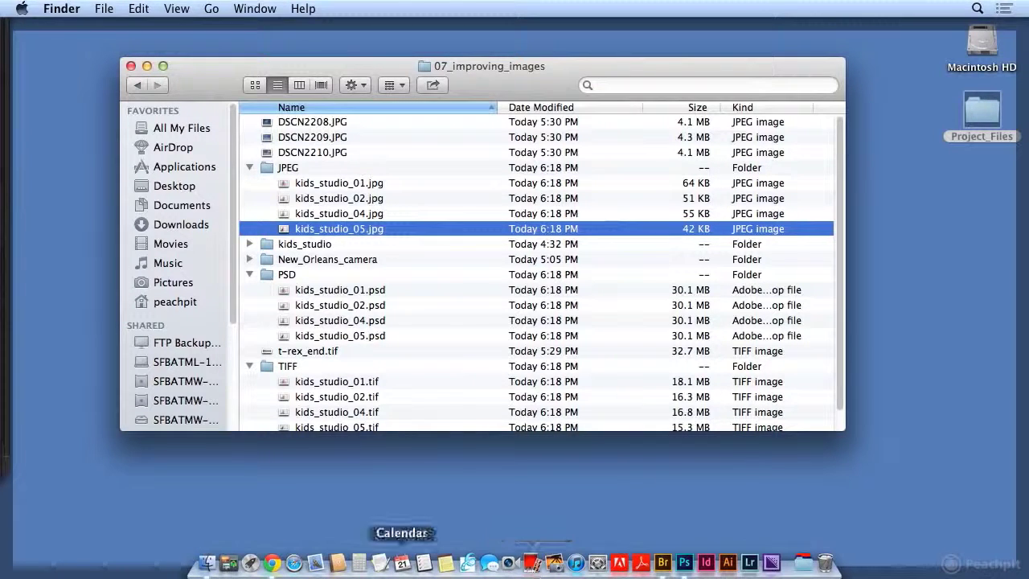
click(665, 571)
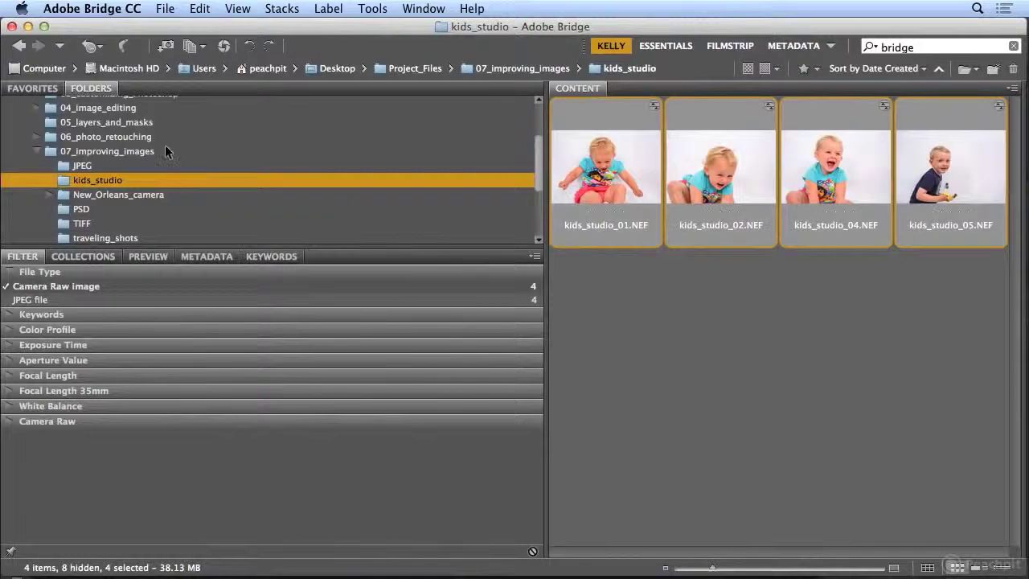
click(114, 168)
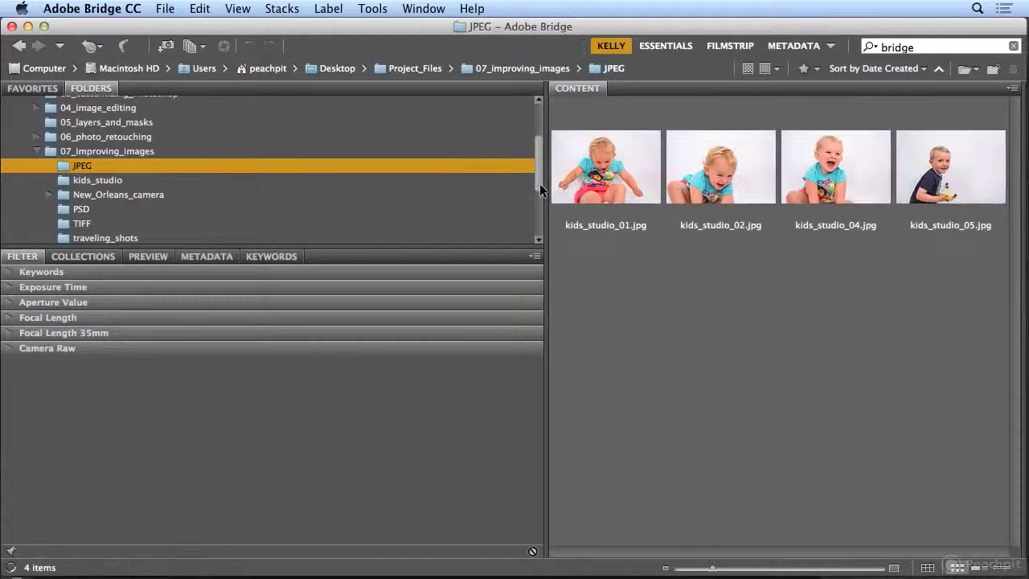
click(595, 193)
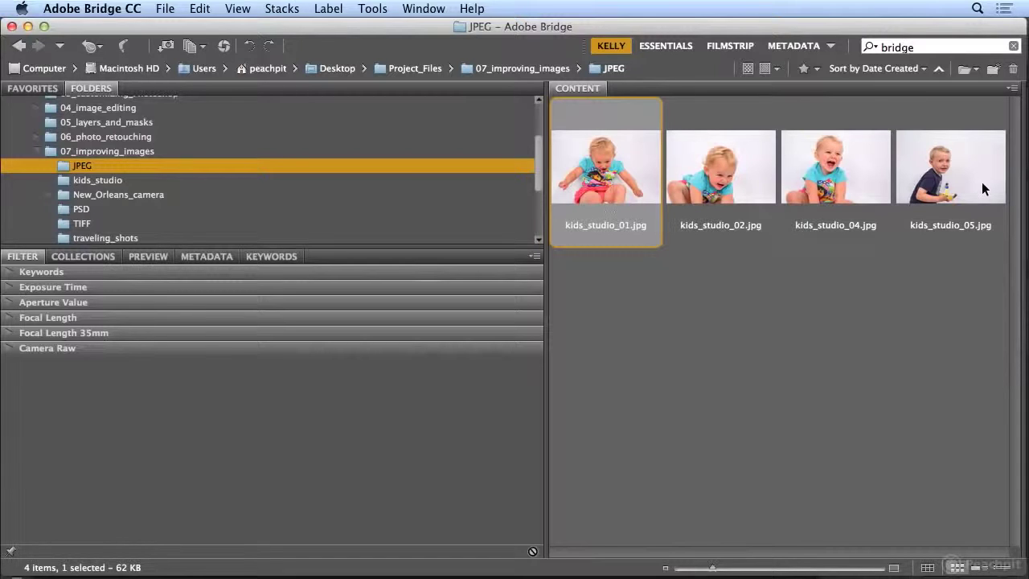
shift+click(958, 182)
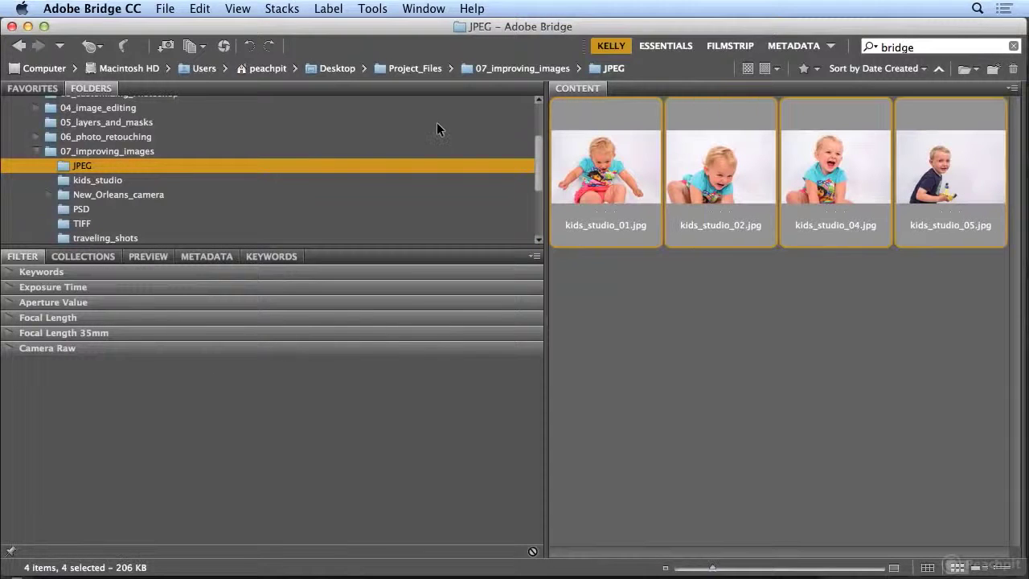
click(372, 8)
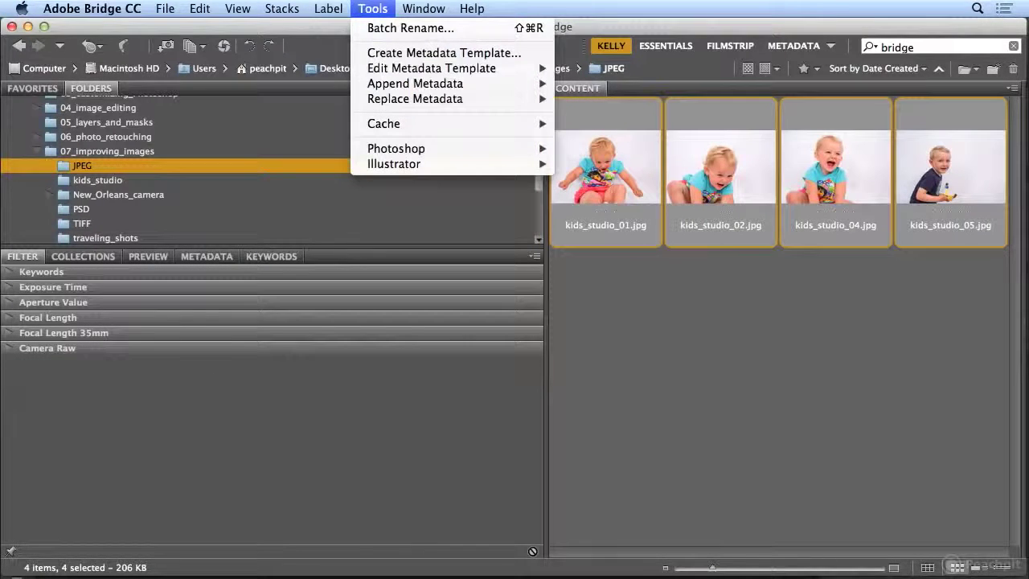
click(386, 28)
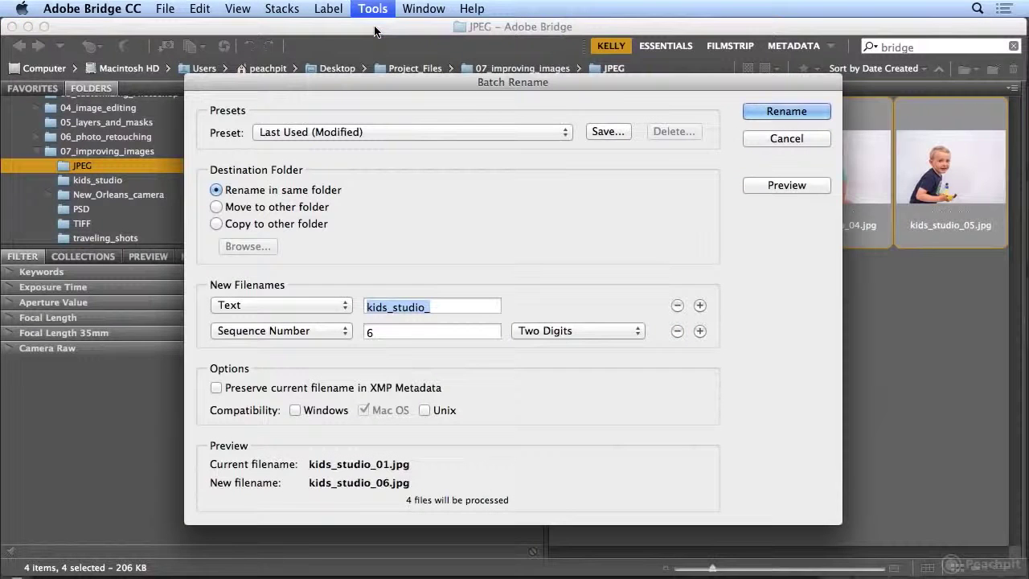
- Batch rename the JPEGs to their current filename followed by the text "_sm", and return to the kids_studio folder
click(304, 305)
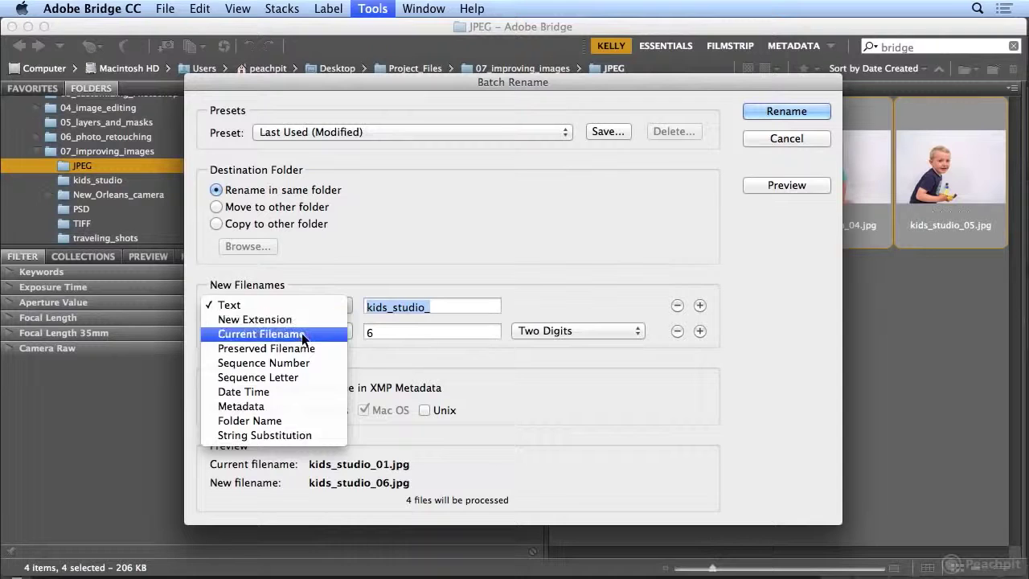
click(301, 333)
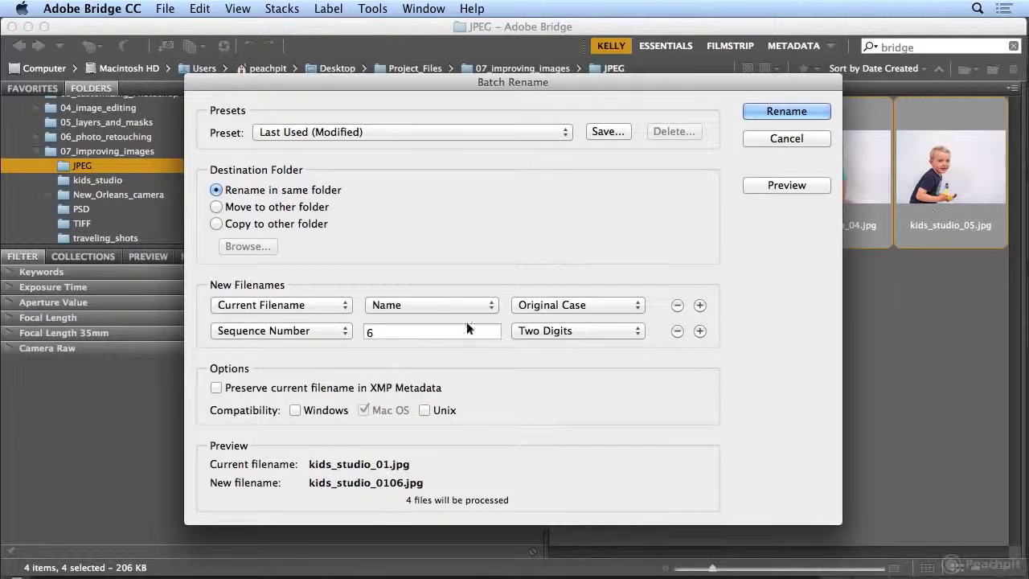
click(346, 331)
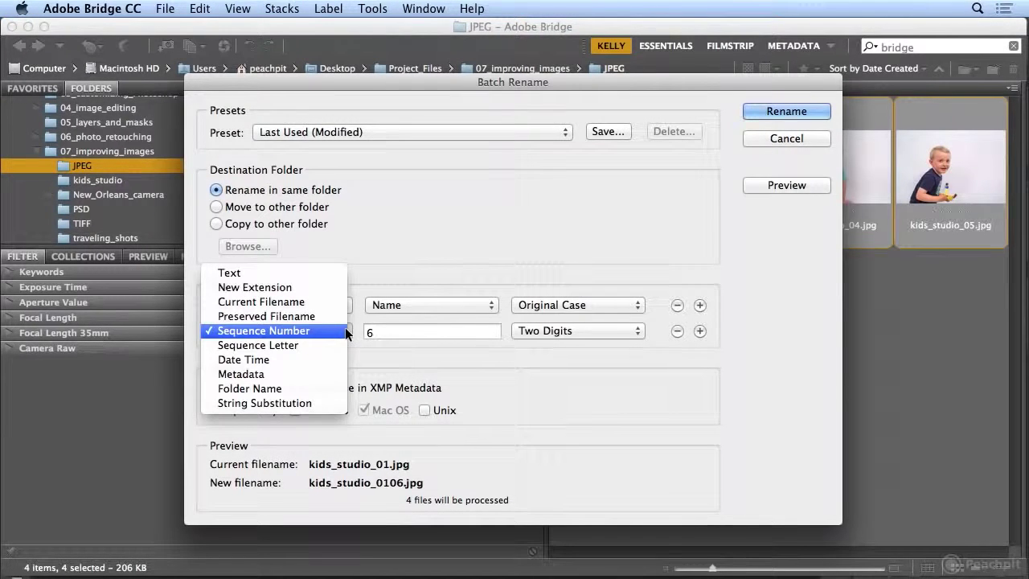
click(328, 272)
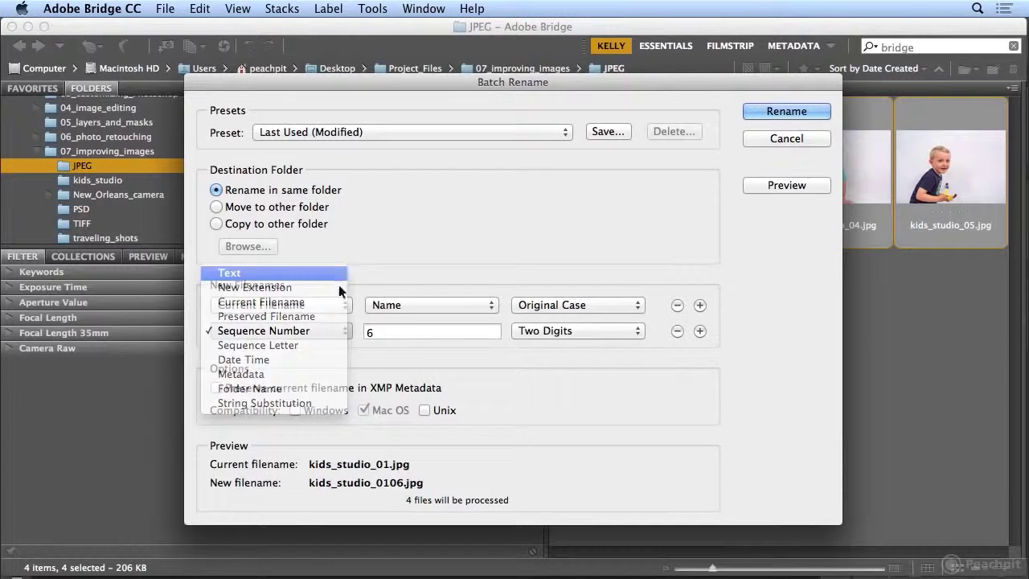
text(_)
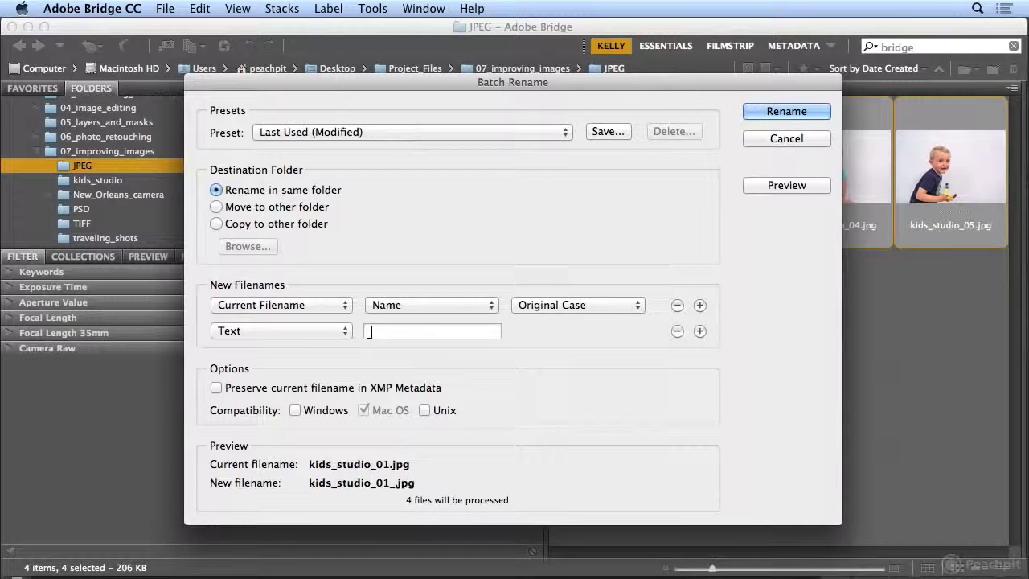
text(sm)
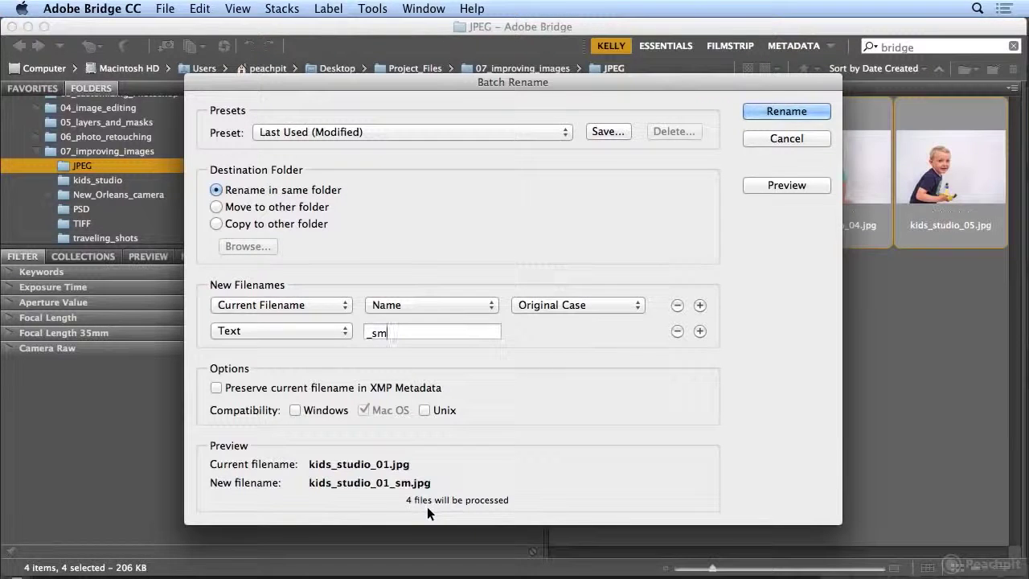
click(787, 111)
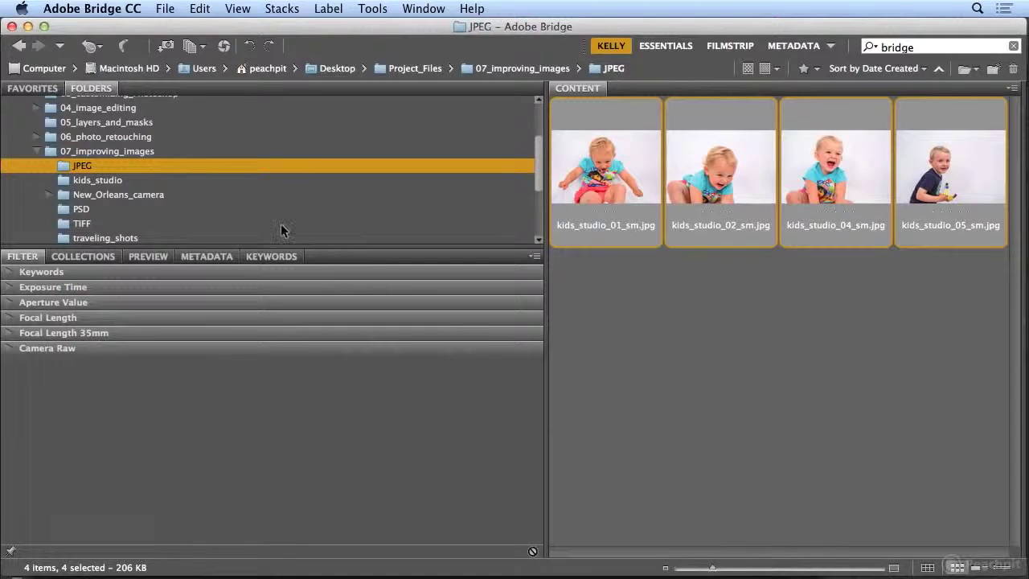
click(126, 180)
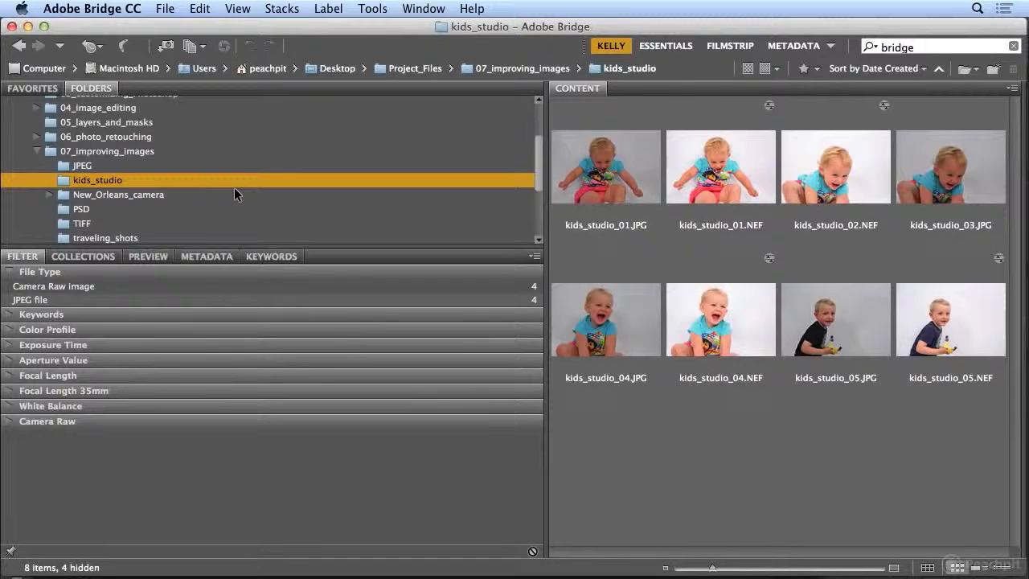
- Filter the kids_studio folder to Camera Raw images and open kids_studio_04.NEF in Camera Raw
click(13, 287)
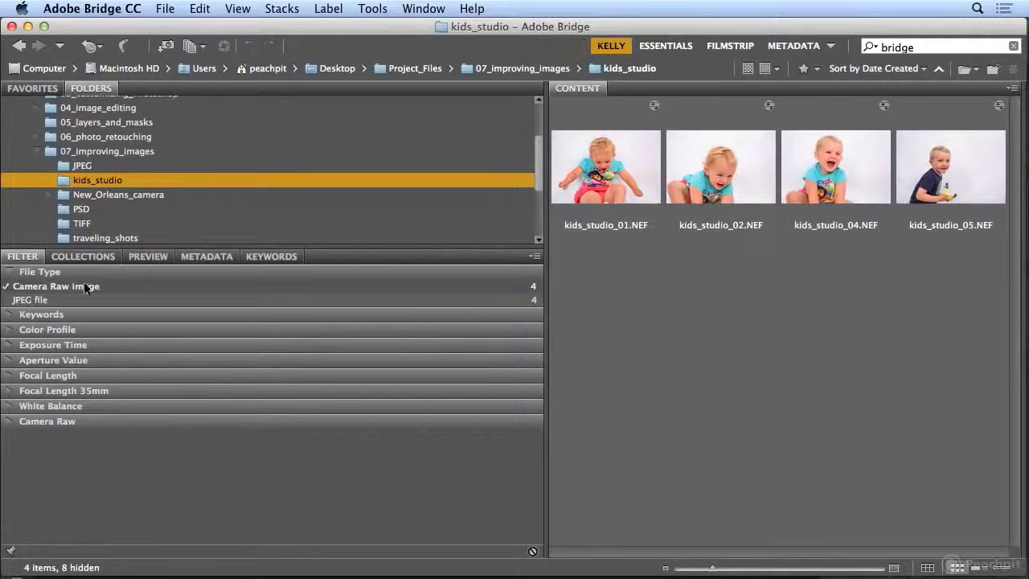
click(618, 159)
click(836, 185)
double_click(836, 185)
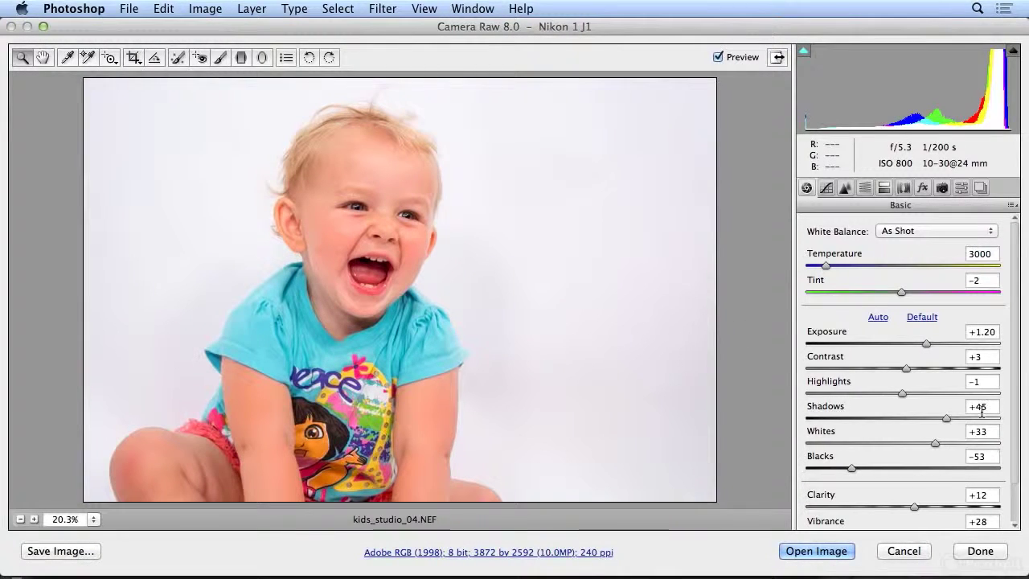
- Give kids_studio_04.NEF a faded look with Vibrance -75, Exposure +1.10 and Blacks -61
scroll(989, 434, down, 2)
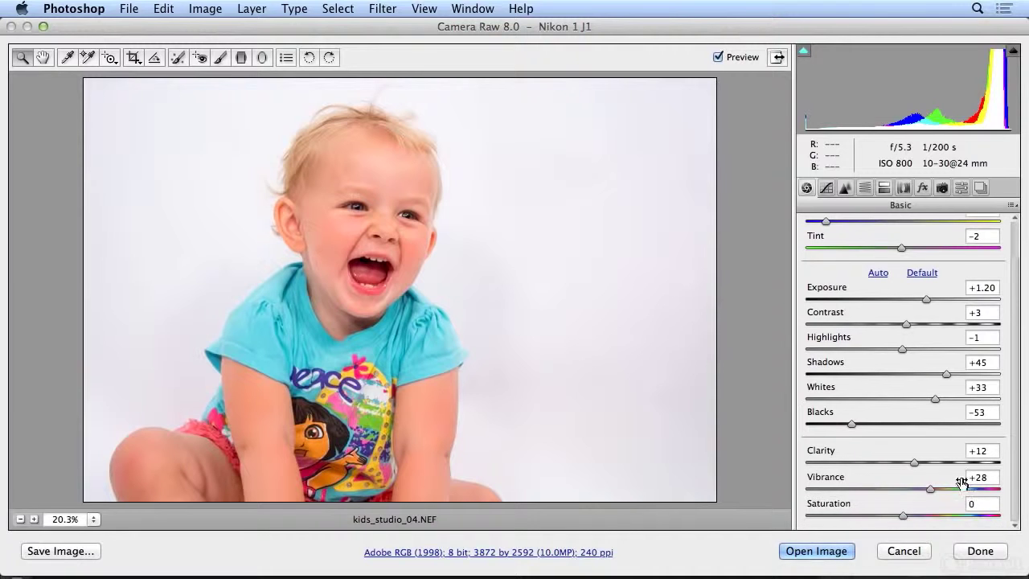
drag(931, 492, 833, 489)
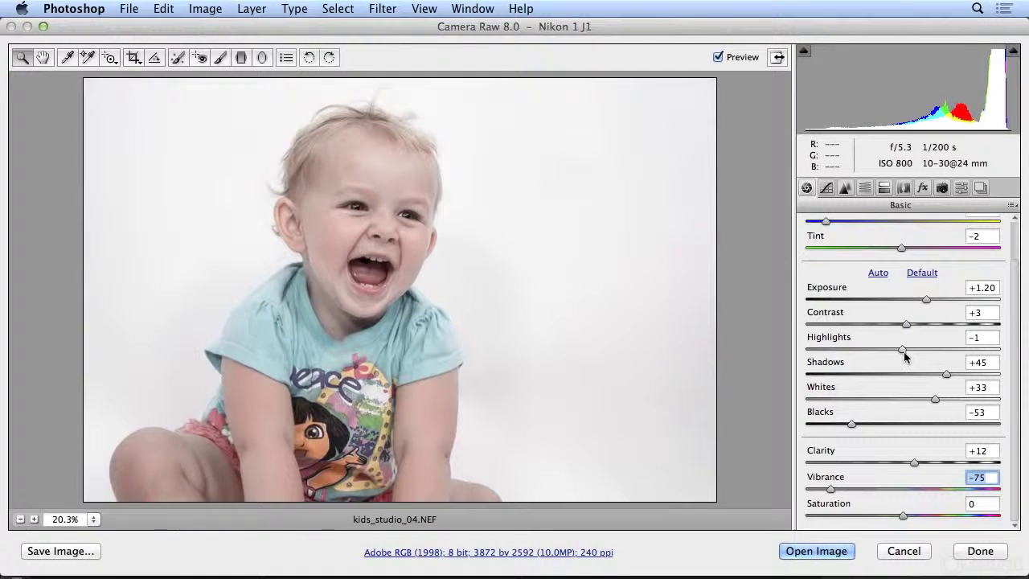
drag(852, 430, 841, 426)
click(925, 301)
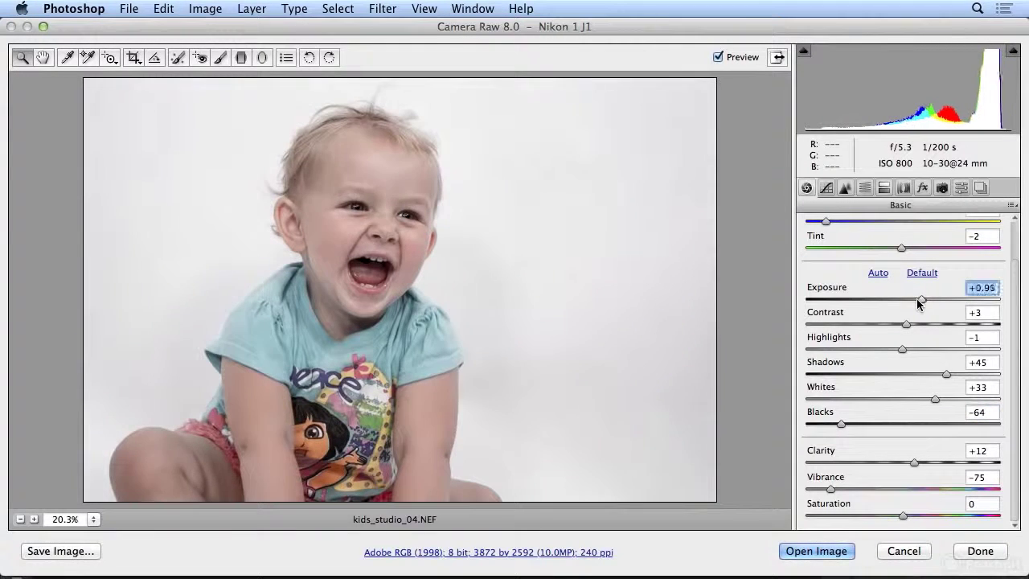
drag(925, 300, 922, 302)
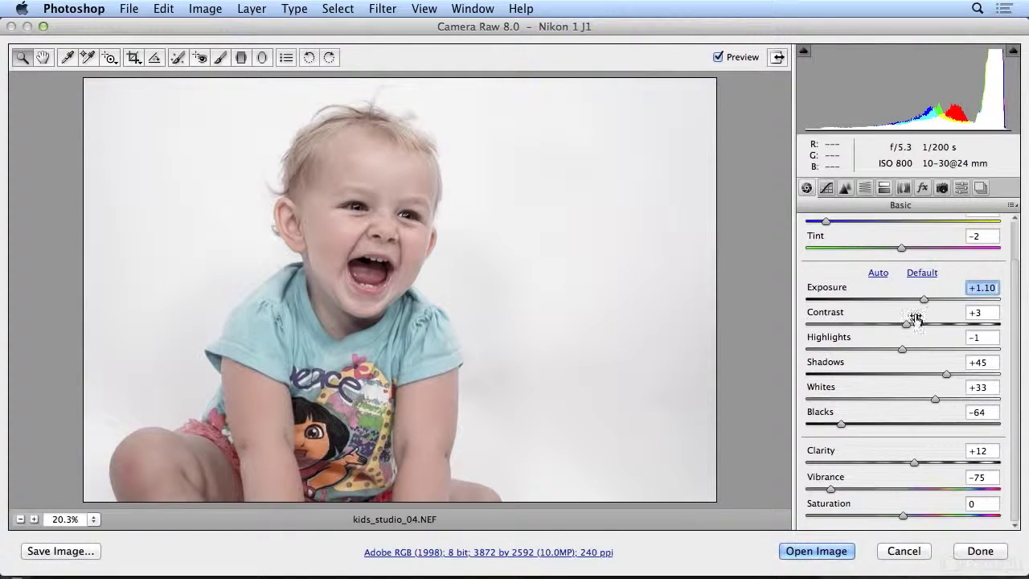
drag(842, 427, 850, 432)
- Set Whites to +80 and Shadows to -10, and save the raw adjustments without opening the image
drag(933, 400, 981, 399)
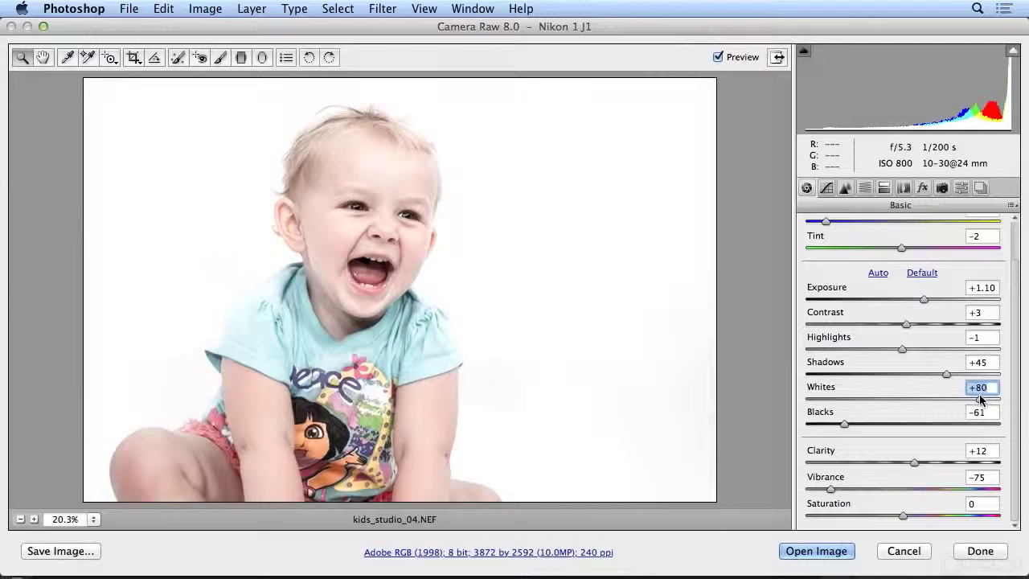
drag(946, 374, 891, 382)
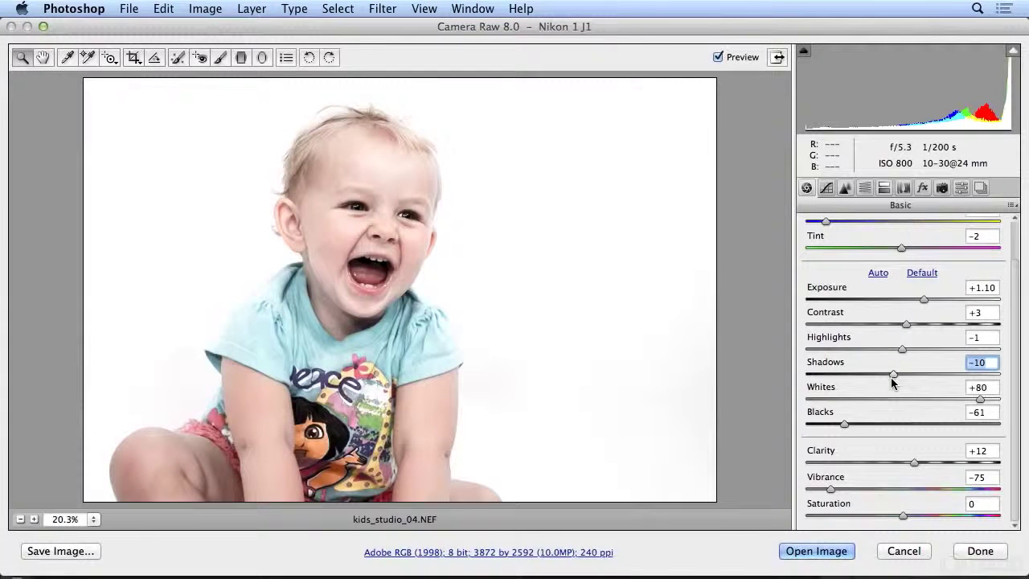
click(981, 551)
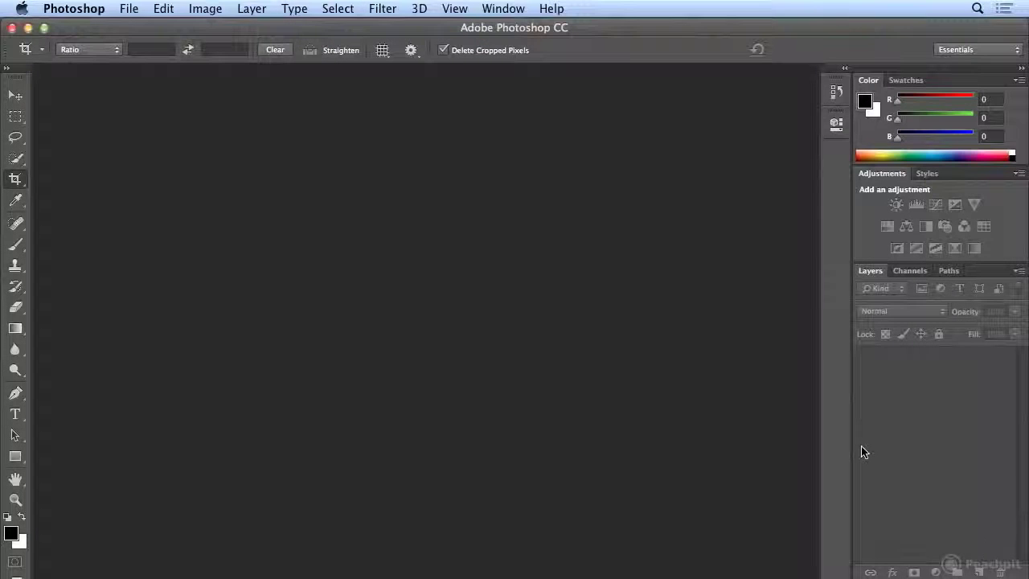
- Switch to Adobe Bridge and copy the Camera Raw settings of kids_studio_04.NEF
key(super+Tab)
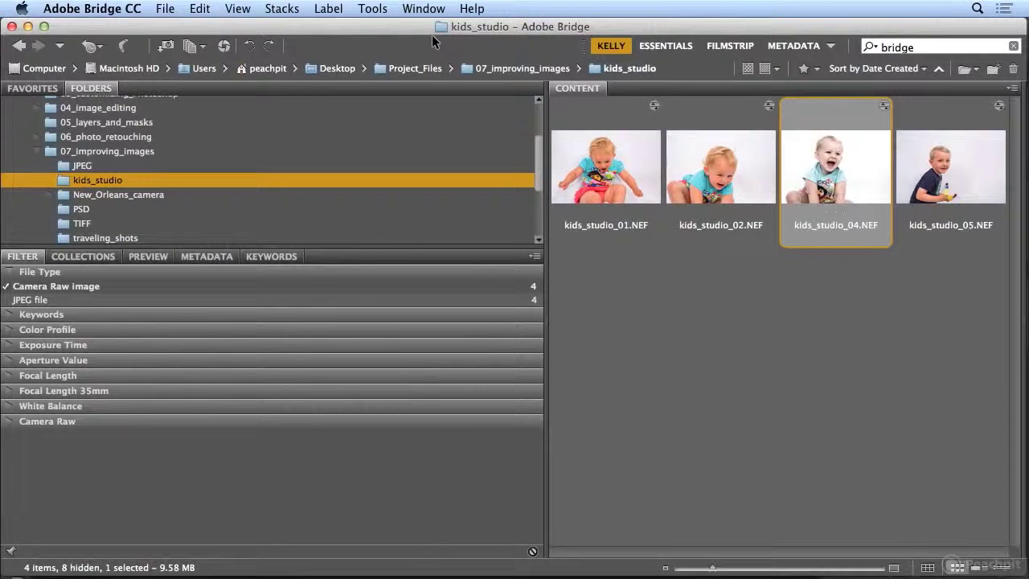
click(200, 9)
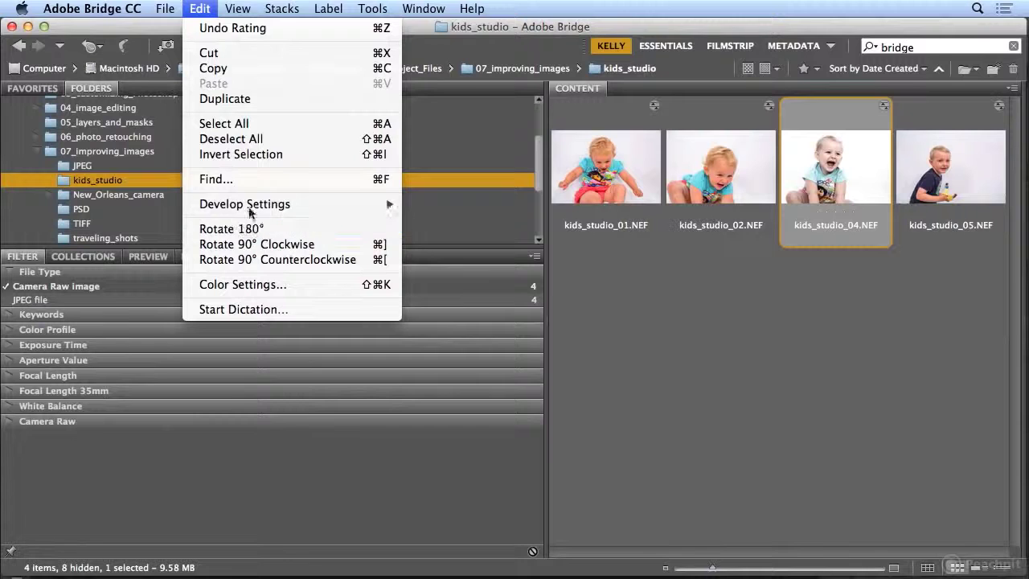
mouse_move(250, 206)
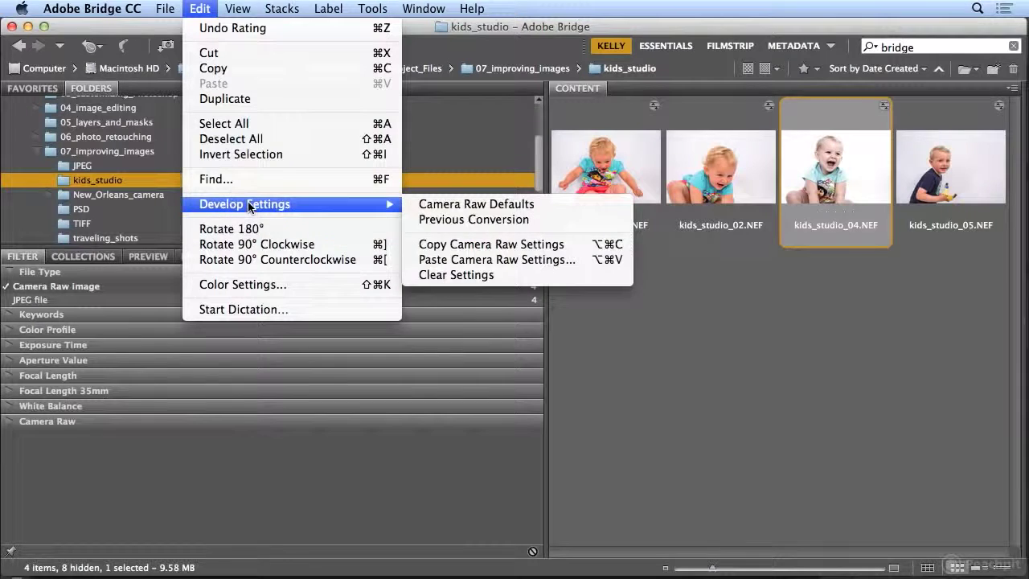
click(482, 247)
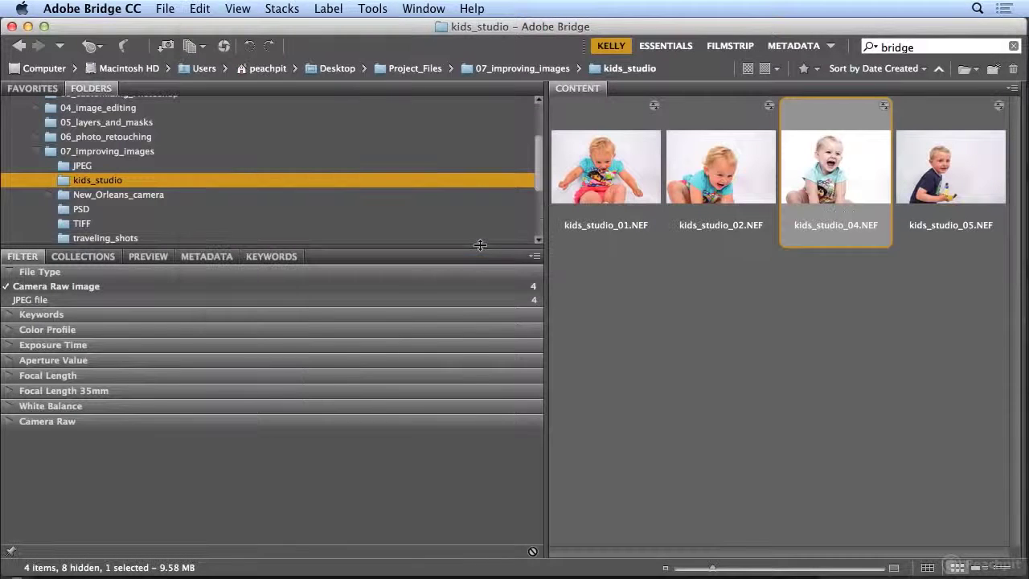
- Paste the copied Camera Raw settings onto all four NEF images in kids_studio
click(699, 197)
click(624, 198)
shift+click(937, 177)
click(200, 9)
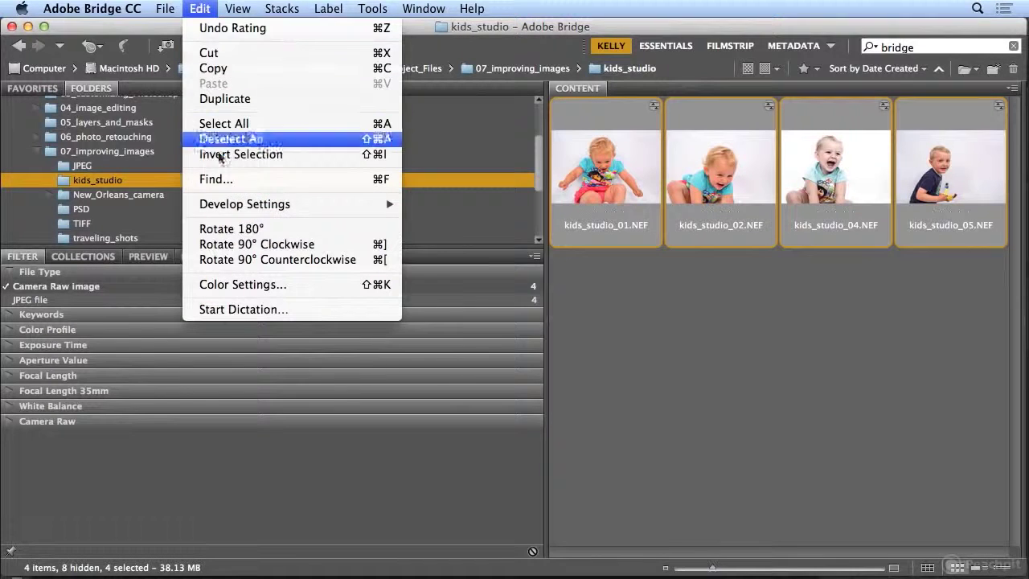
mouse_move(265, 204)
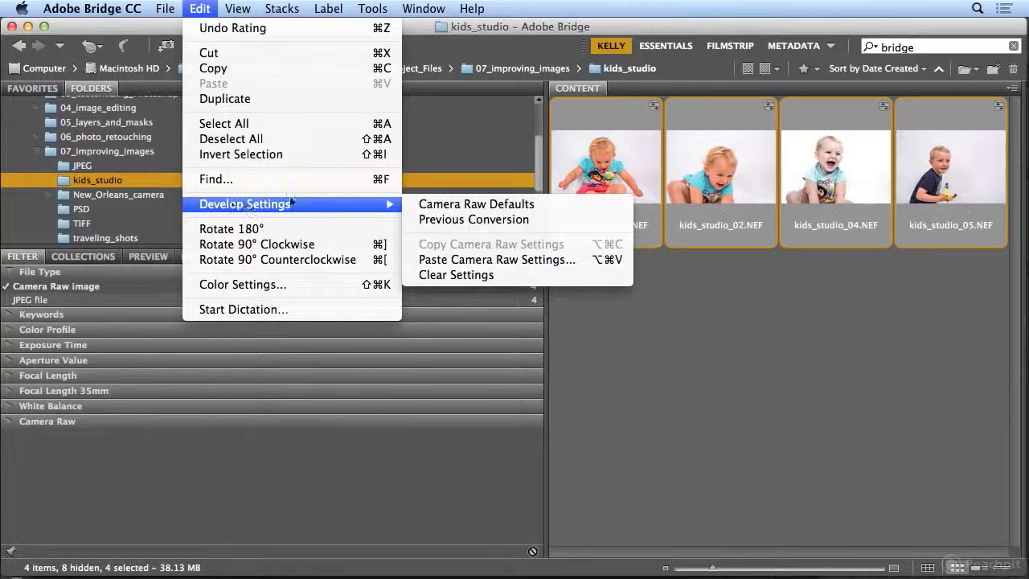
click(498, 259)
click(644, 61)
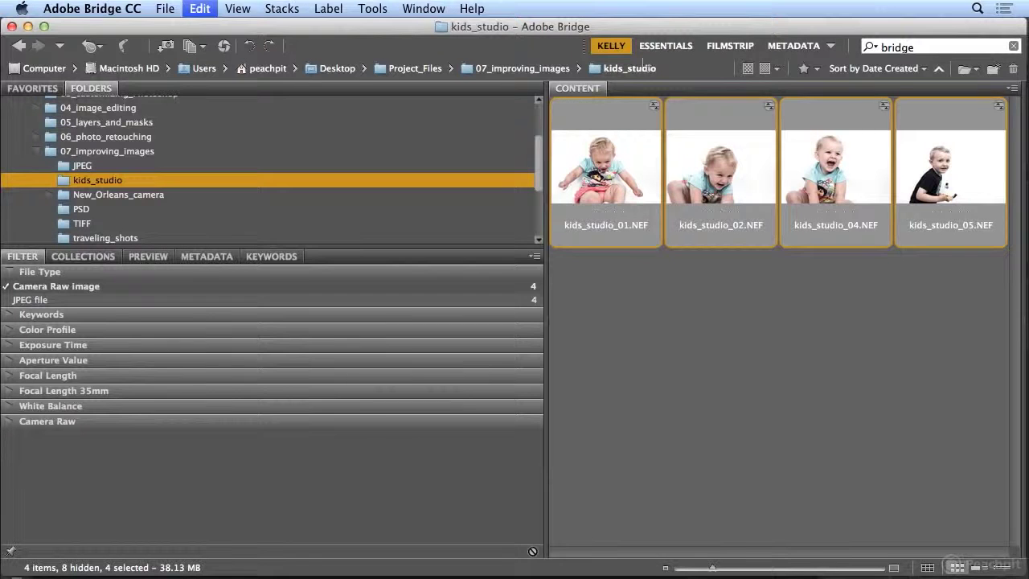
- Batch rename the four NEF images in the same folder to their current filename followed by the text "_aged"
click(373, 8)
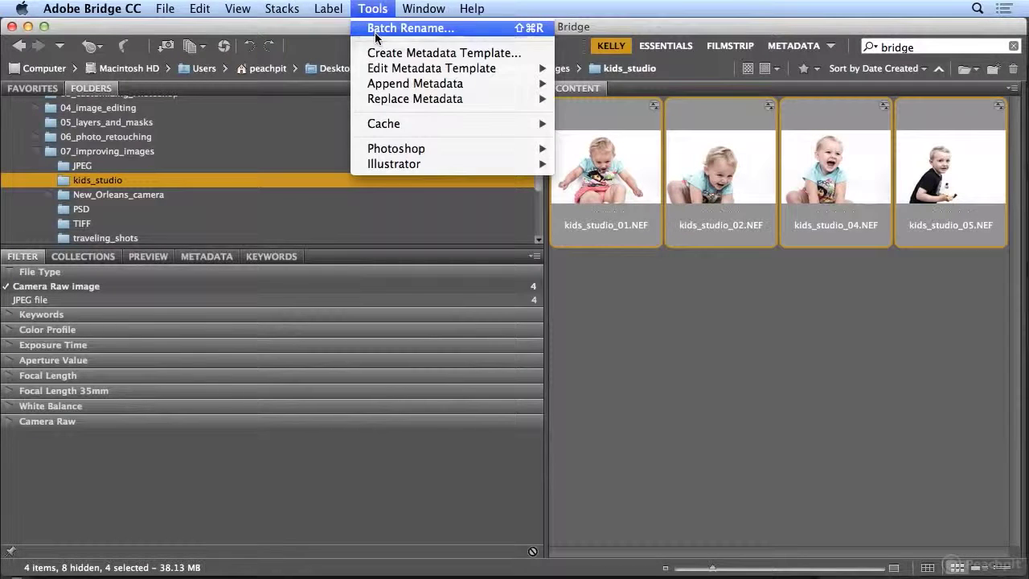
click(375, 32)
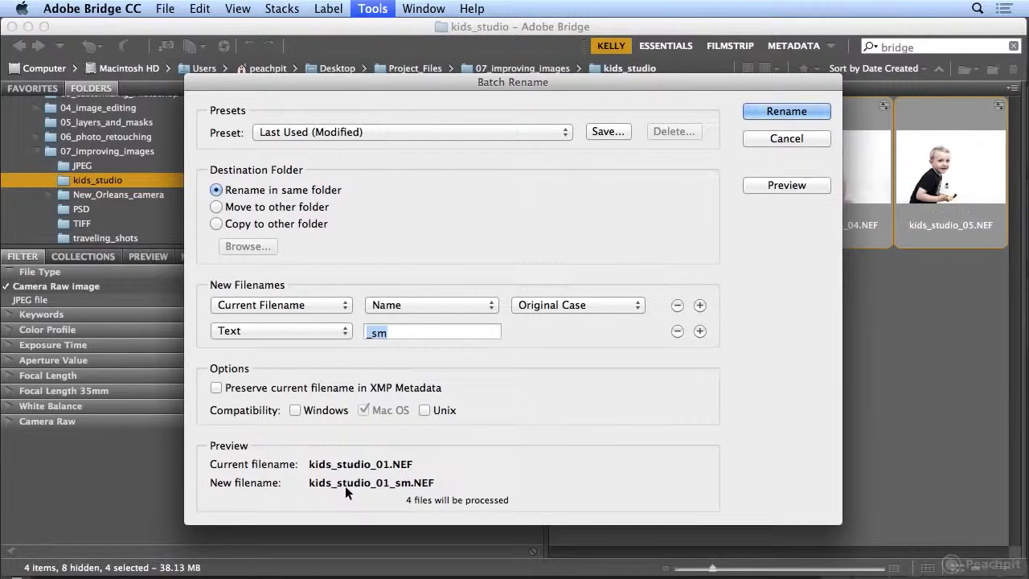
click(387, 337)
key(BackSpace)
key(BackSpace)
key(BackSpace)
text(_aged)
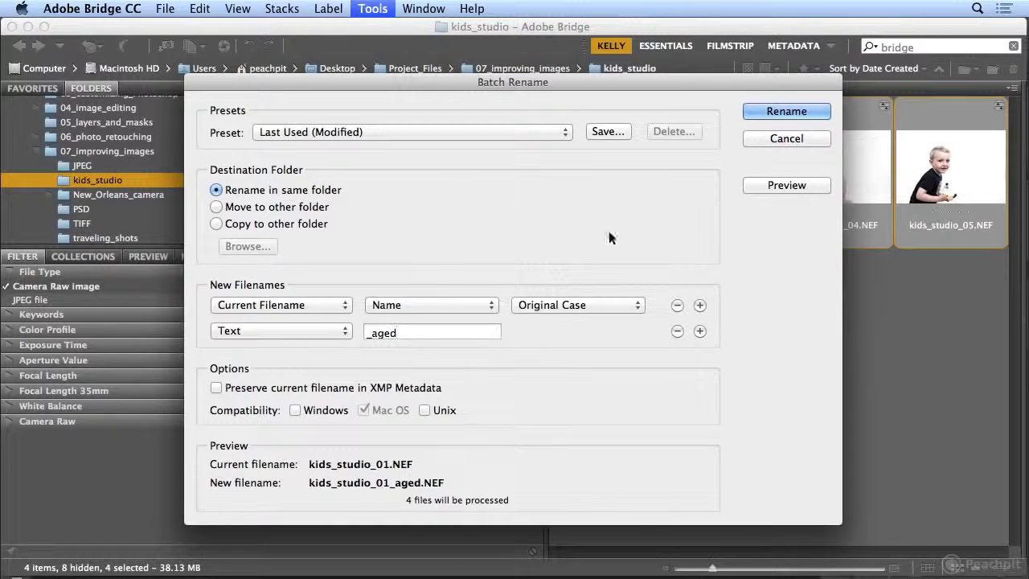
click(784, 117)
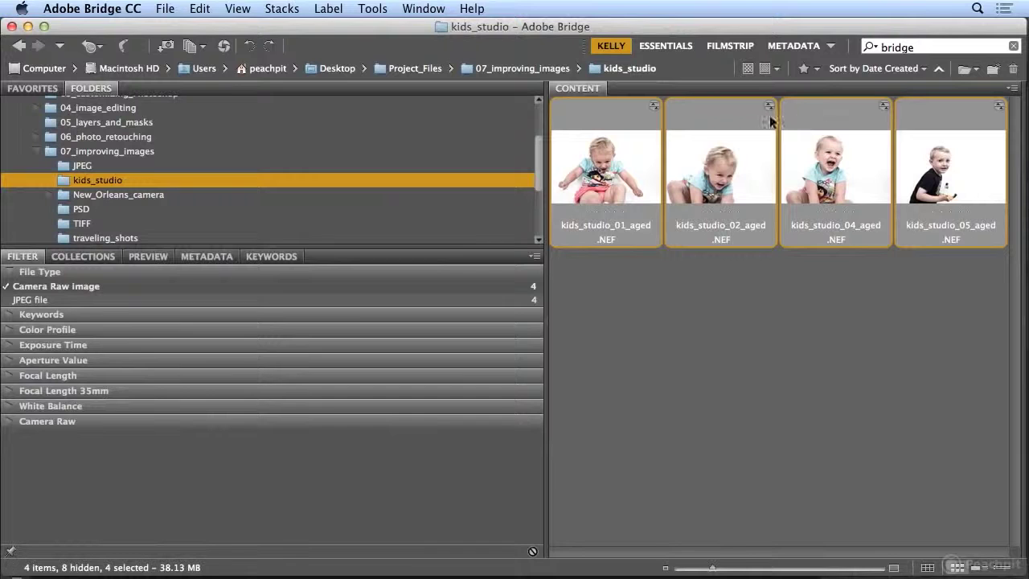
- Run Photoshop's Image Processor on the four aged NEF images with TIFF output turned off, keeping JPEG and PSD output
click(385, 8)
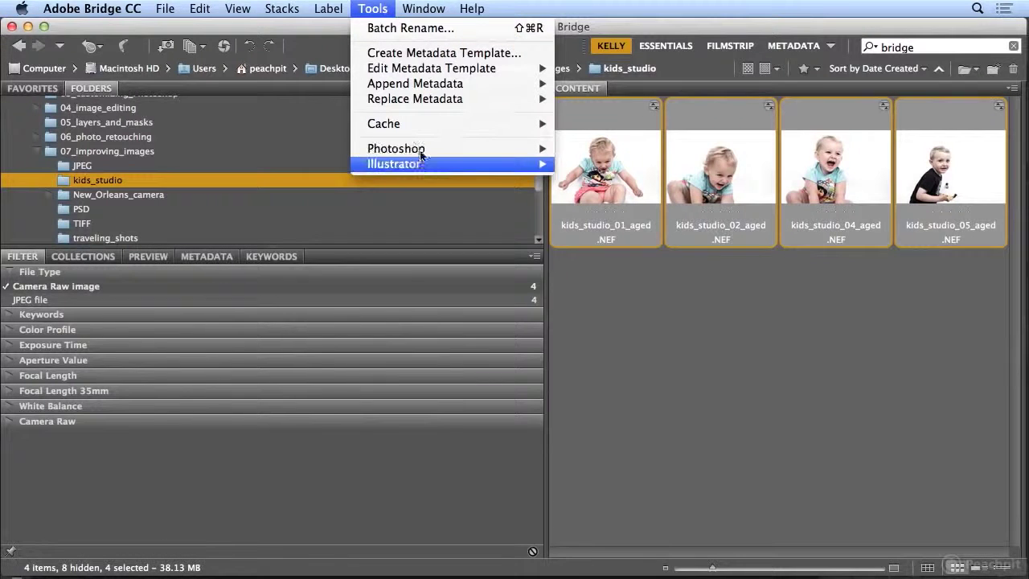
mouse_move(422, 149)
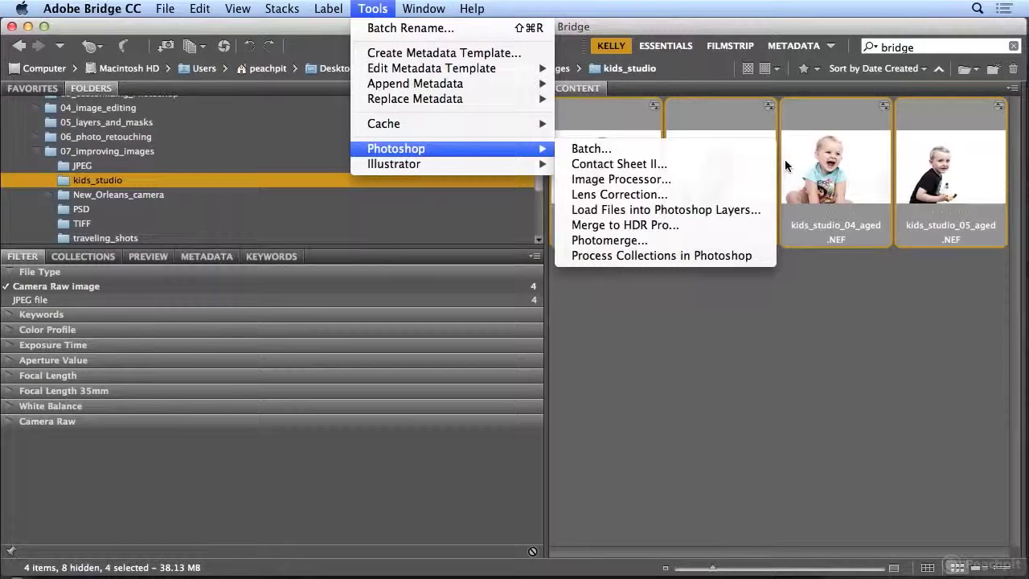
click(703, 180)
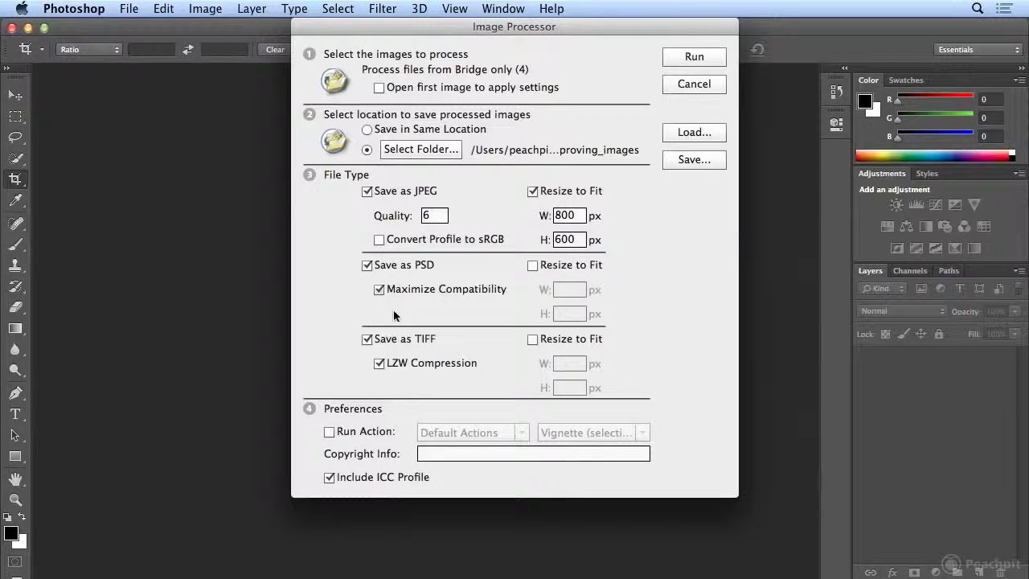
click(368, 340)
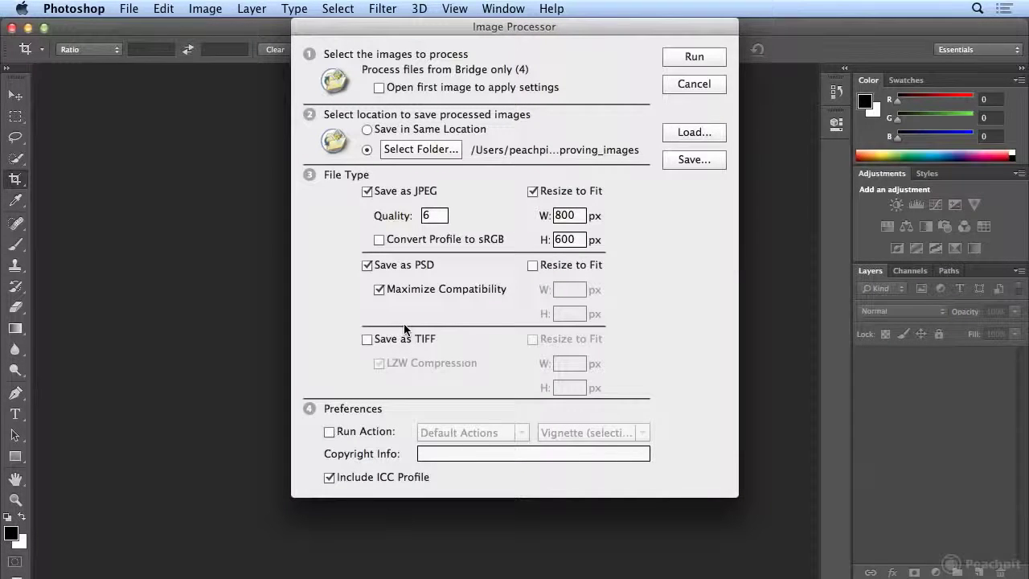
click(716, 57)
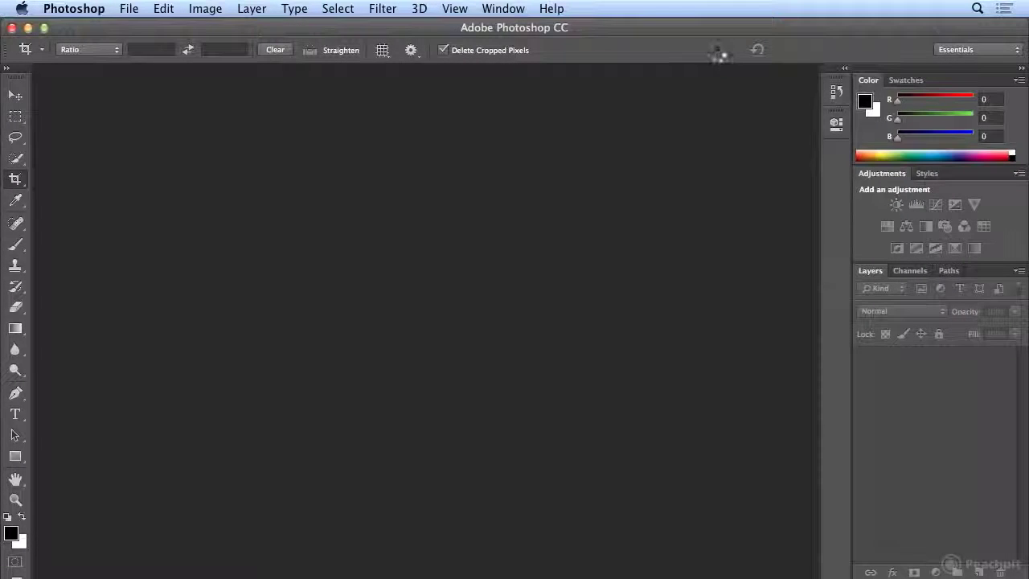
- Switch to Adobe Bridge and check the contents of the JPEG, PSD and TIFF folders
key(super+Tab)
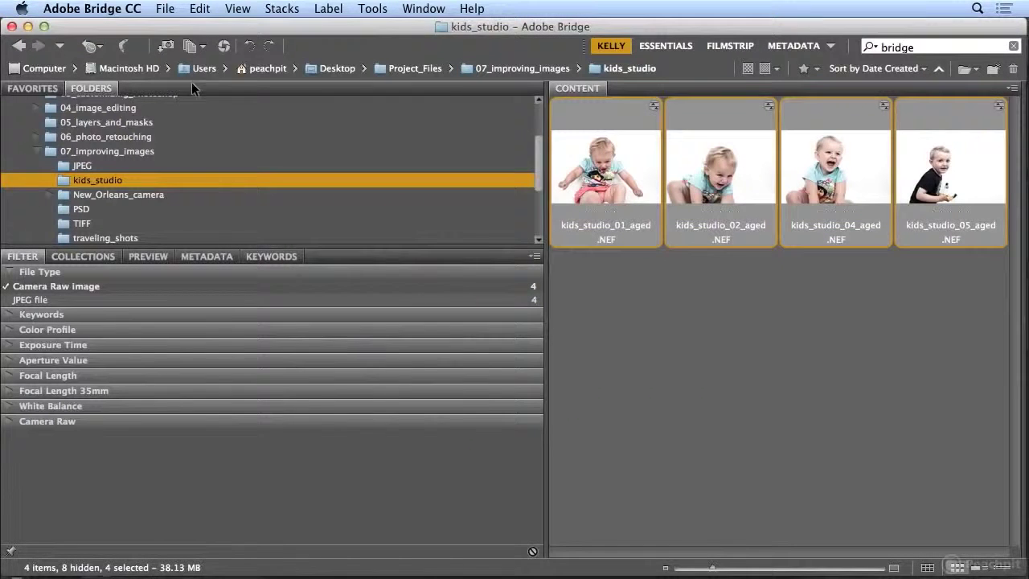
click(90, 165)
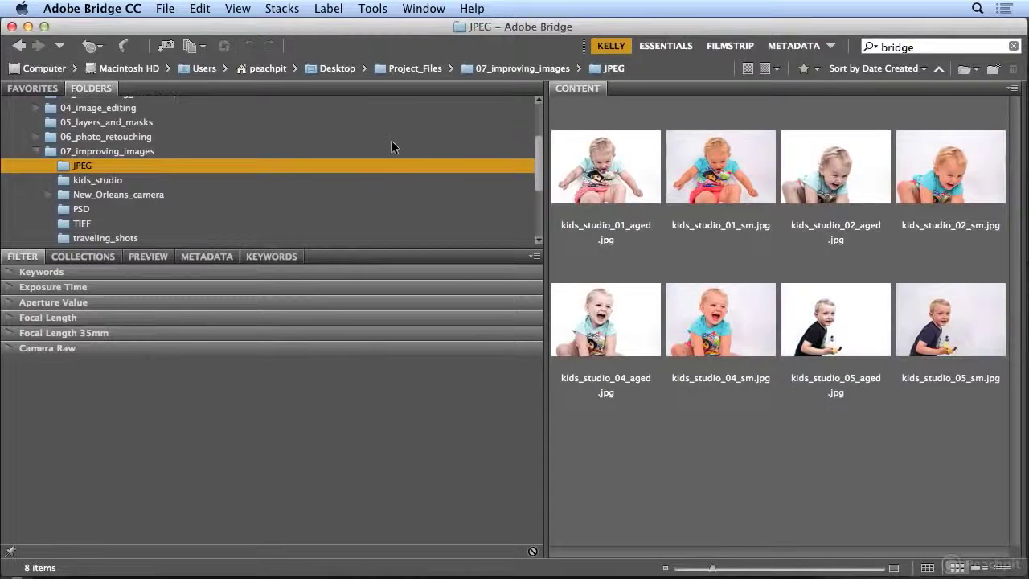
click(129, 210)
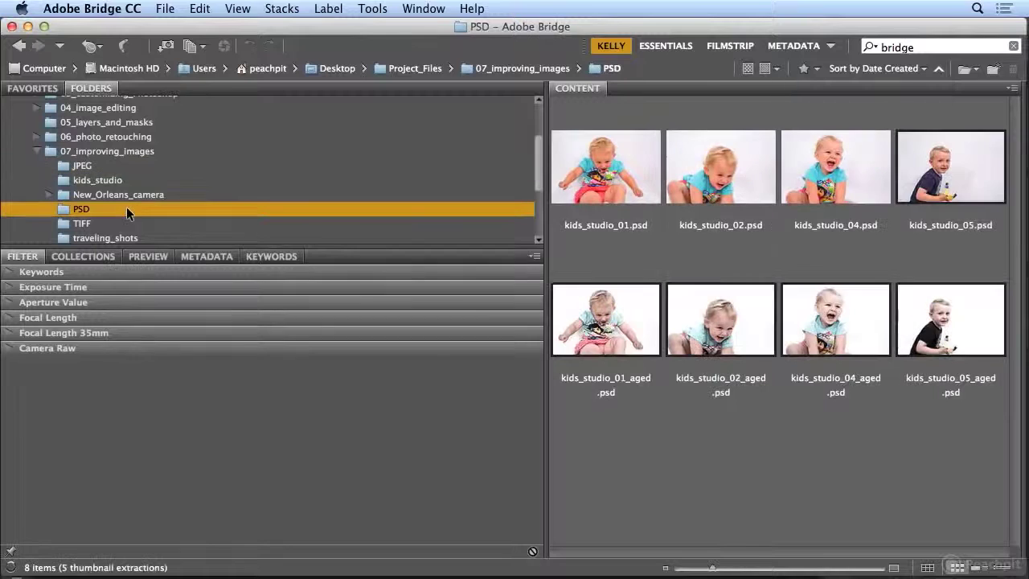
click(108, 225)
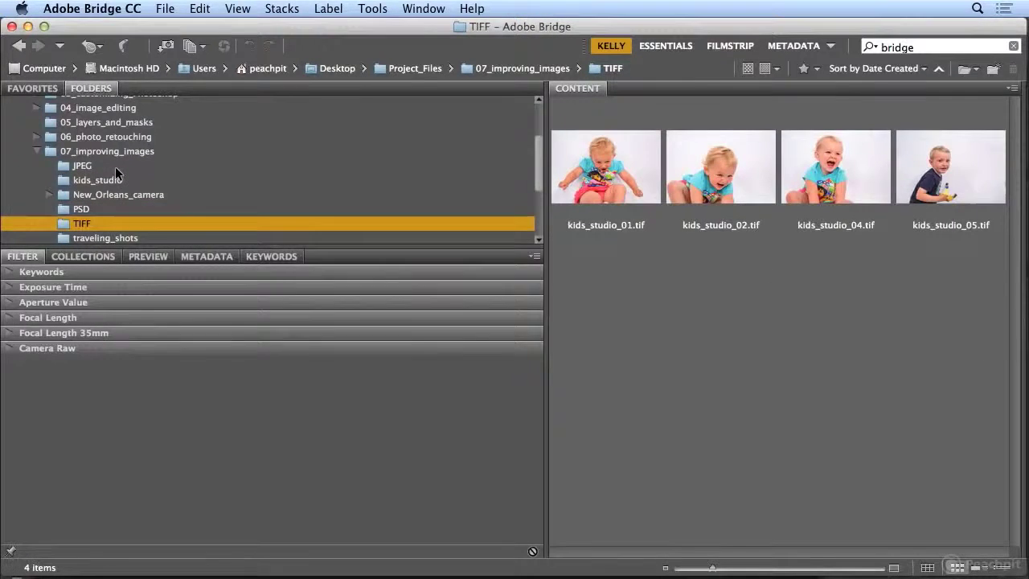
- Batch rename the four aged images in the JPEG folder, in the same folder, to their current filename followed by the text "_sm"
click(115, 169)
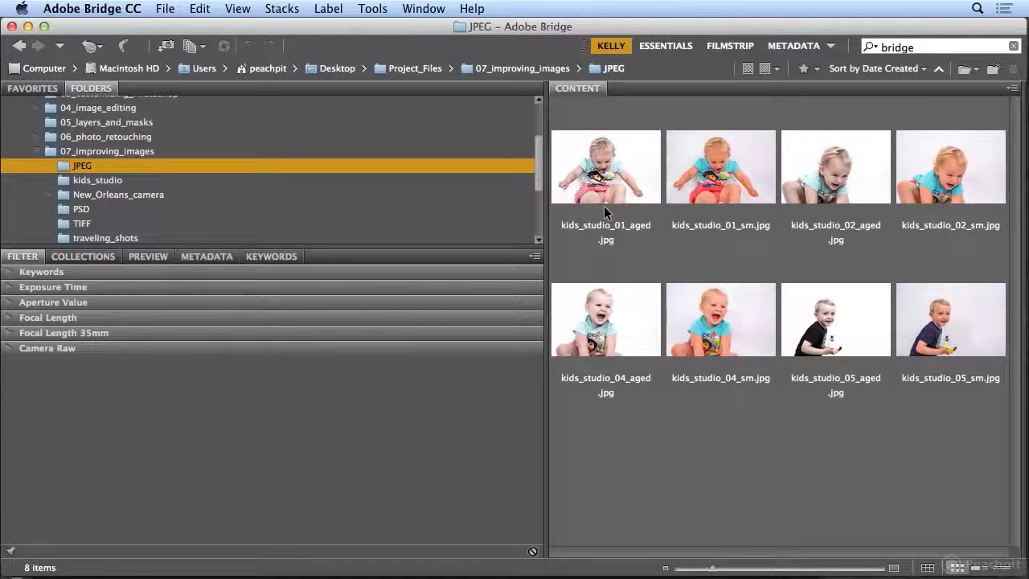
click(611, 184)
super+click(851, 174)
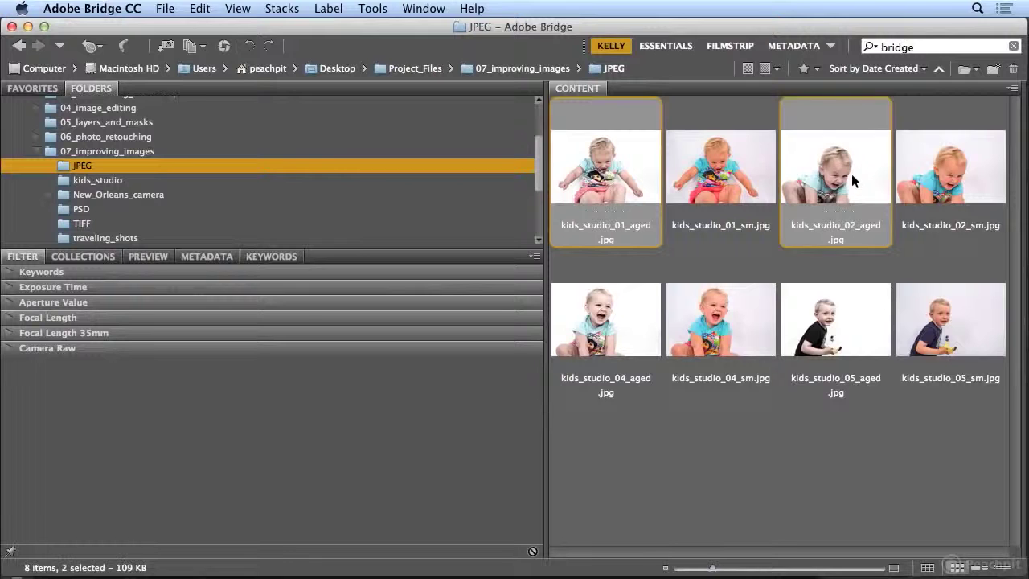
super+click(634, 334)
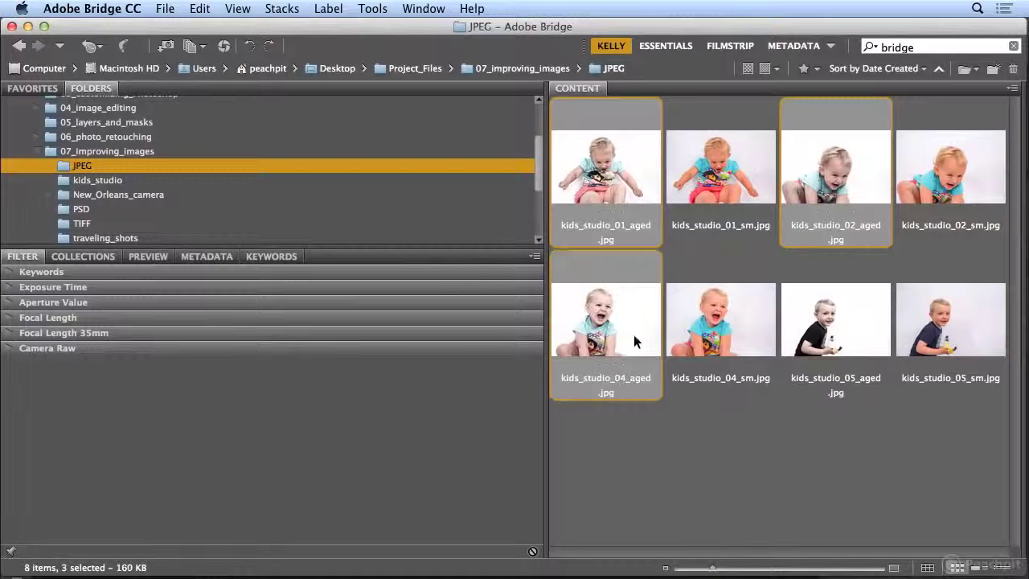
super+click(840, 336)
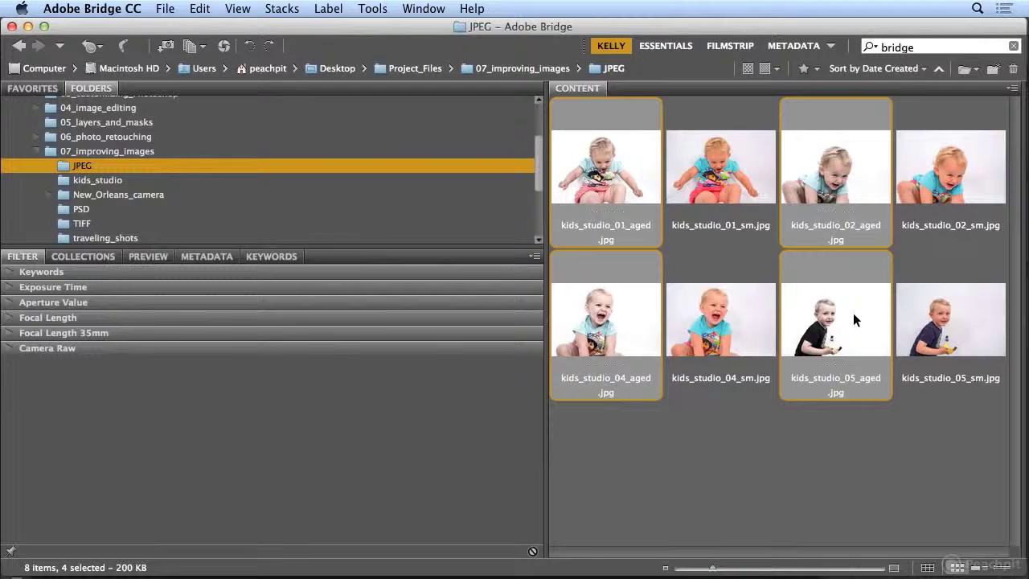
click(372, 8)
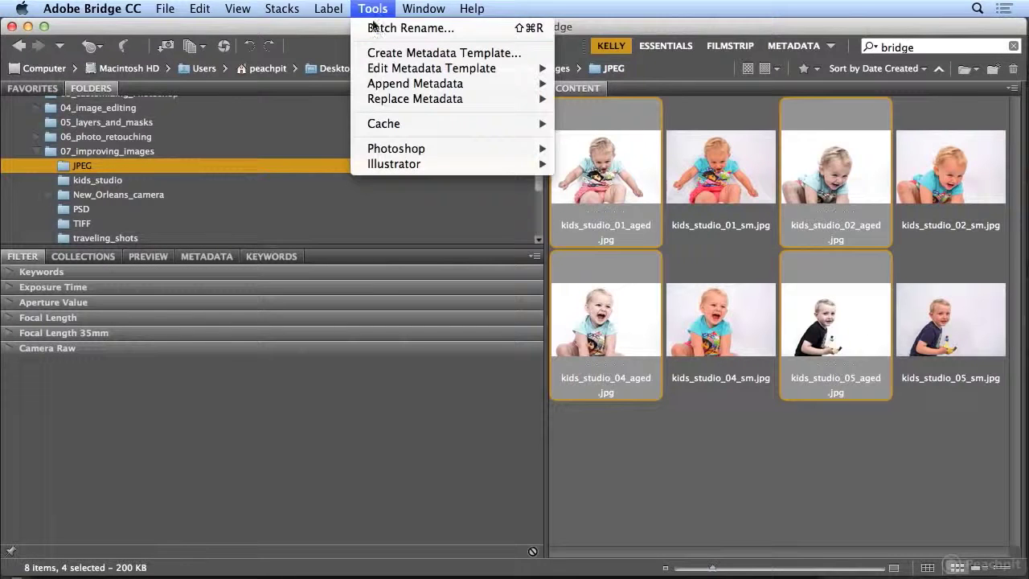
click(375, 29)
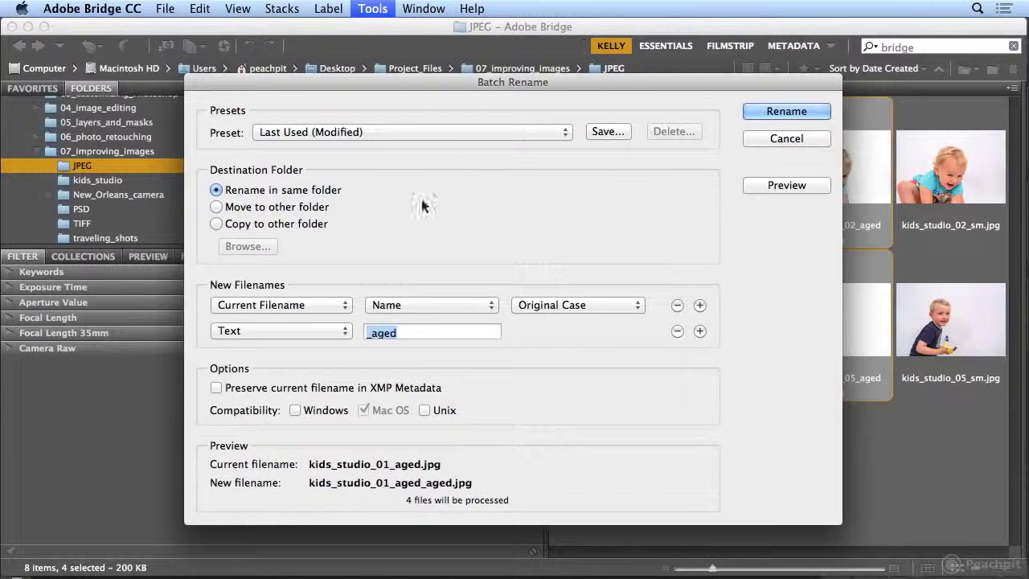
click(372, 332)
double_click(372, 332)
text(_sm)
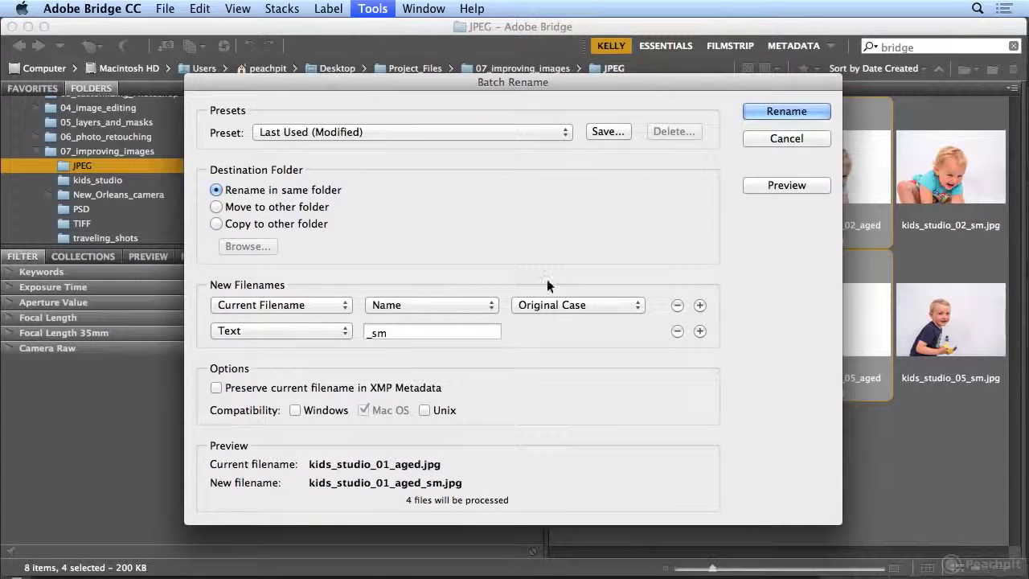
click(777, 119)
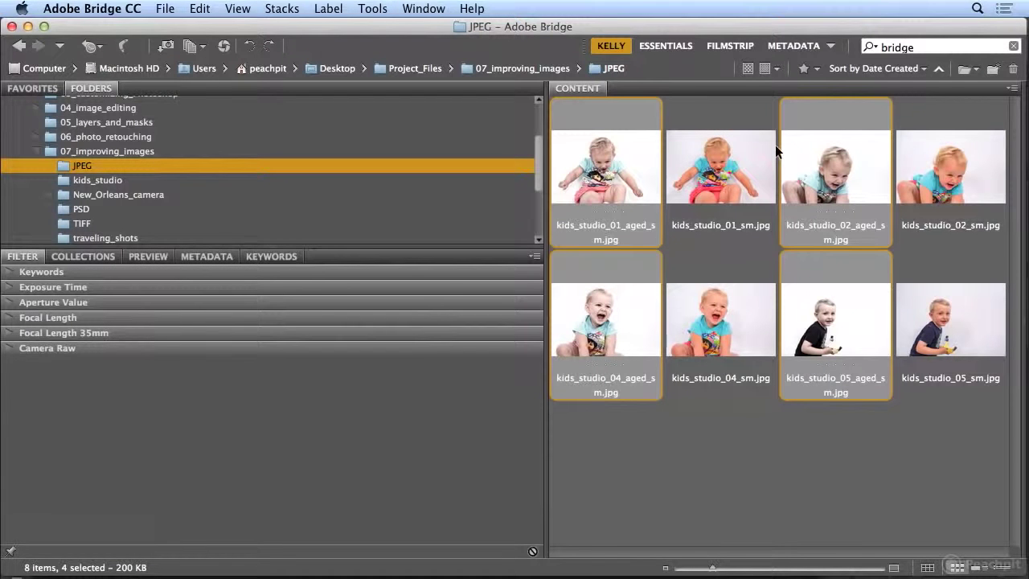
click(375, 10)
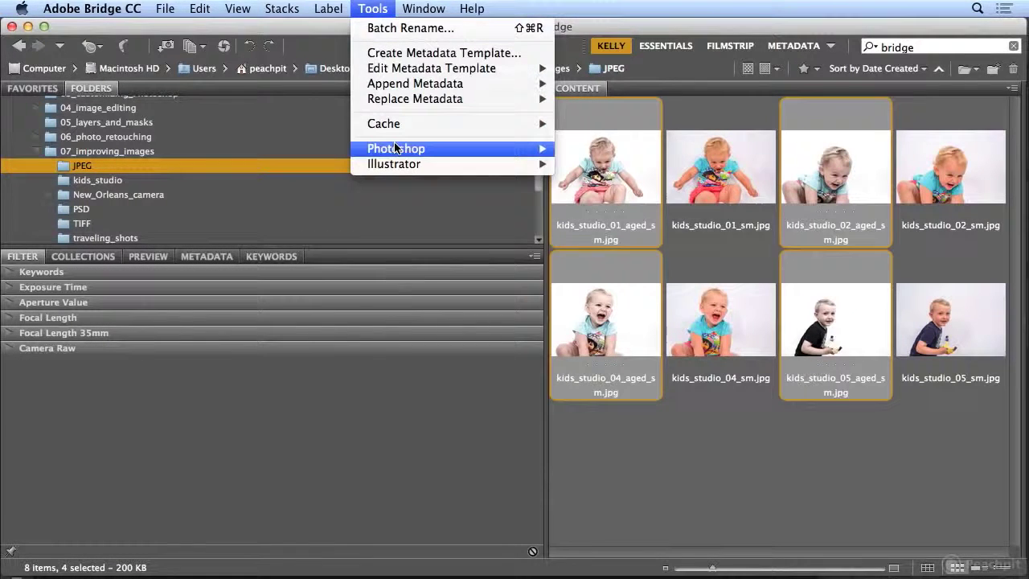
mouse_move(396, 148)
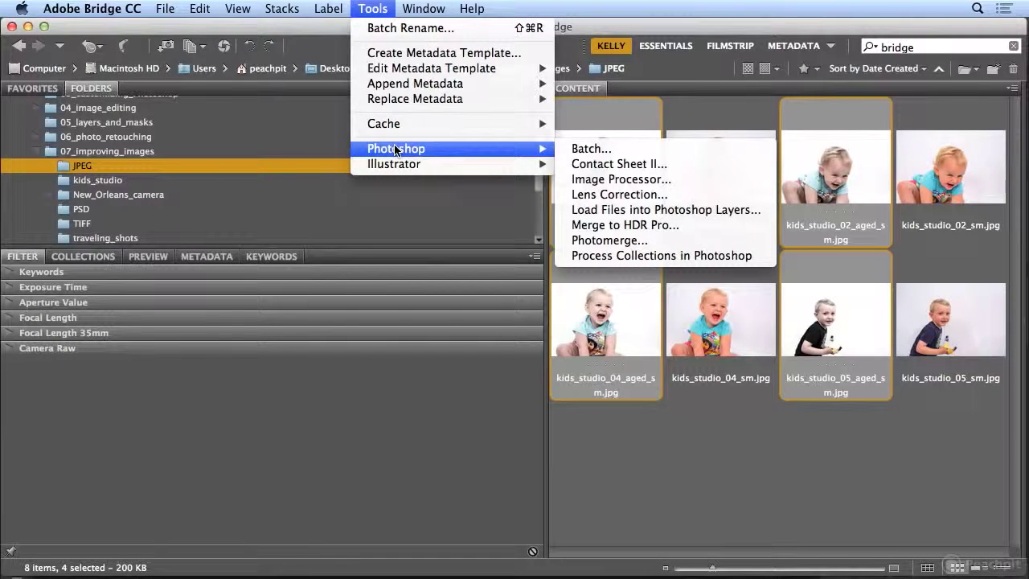
click(378, 9)
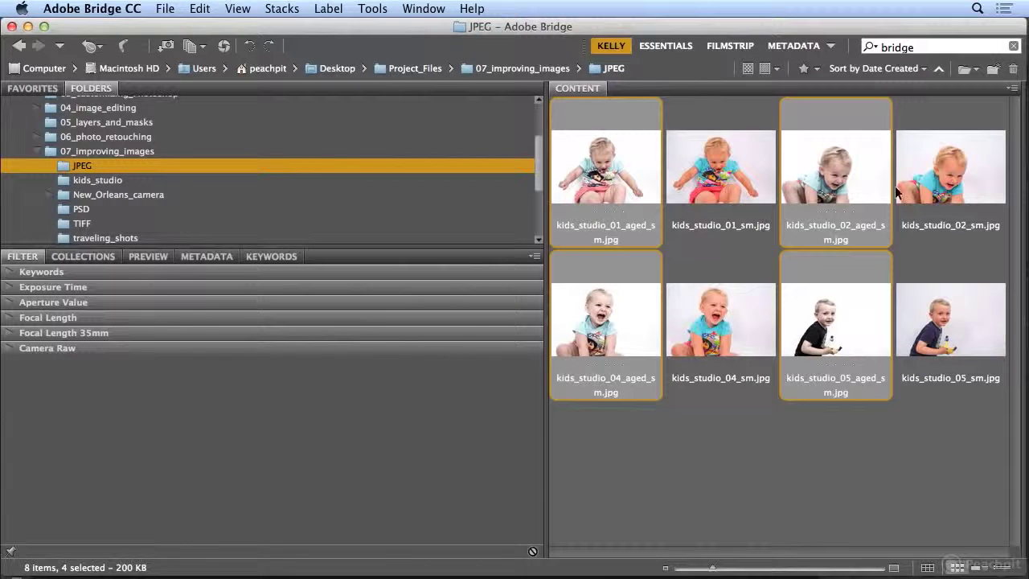
- Compare kids_studio_04_sm.jpg with kids_studio_04_aged_sm.jpg in an enlarged preview
click(684, 341)
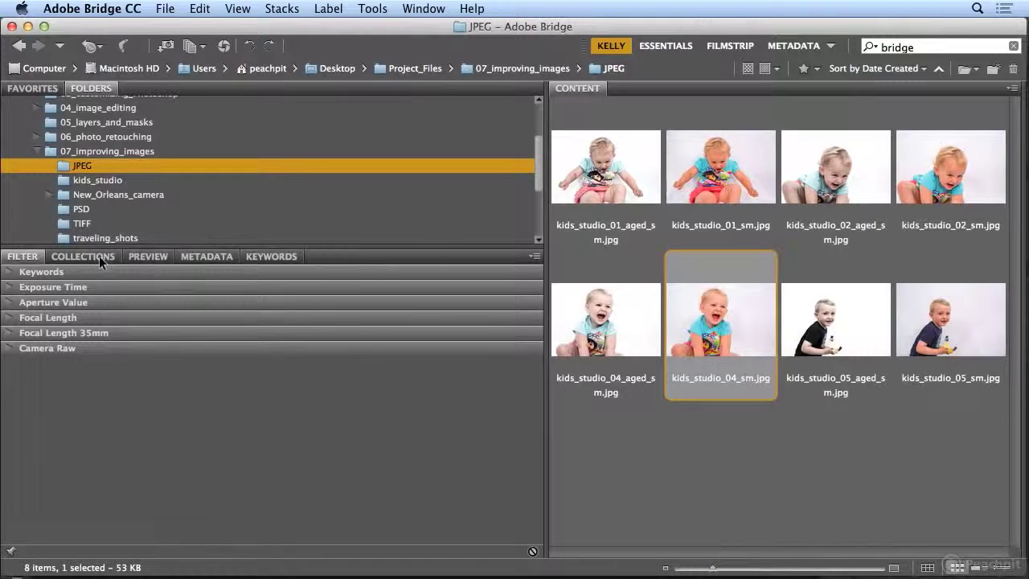
click(148, 256)
drag(158, 246, 157, 171)
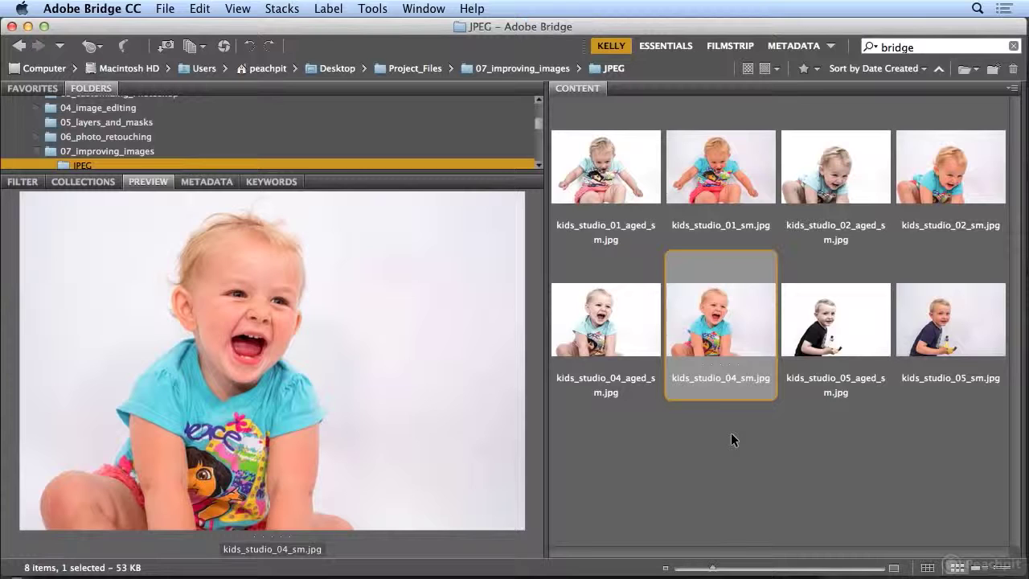
click(608, 329)
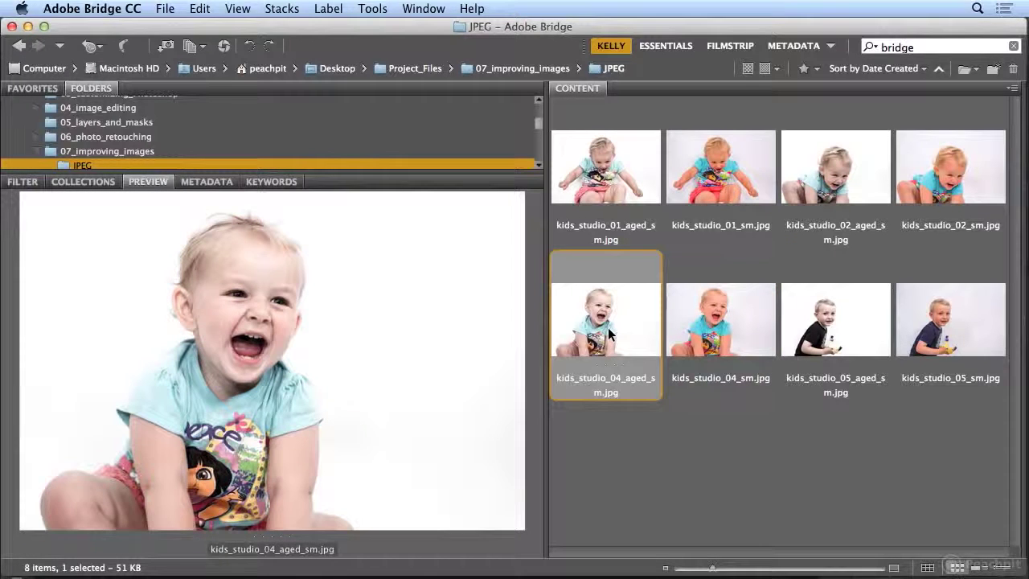